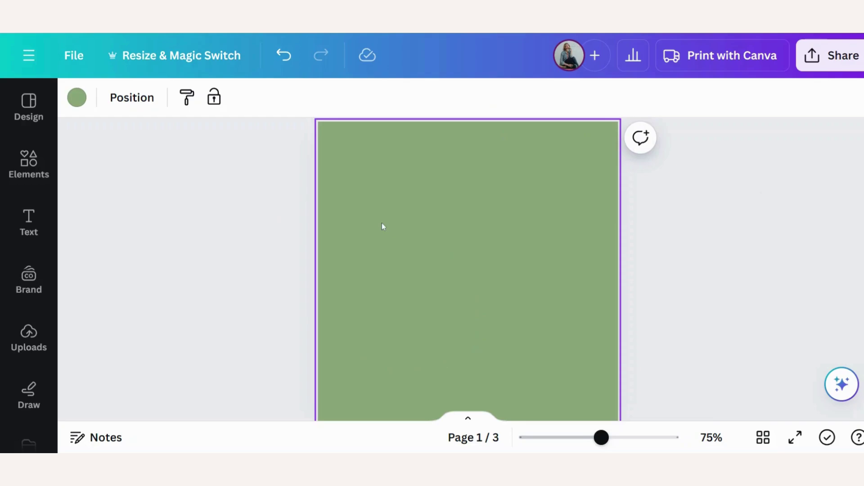
Add a heading reading 'BLOSSOM WHERE YOU ARE PLANTED' to the green page.
click(22, 228)
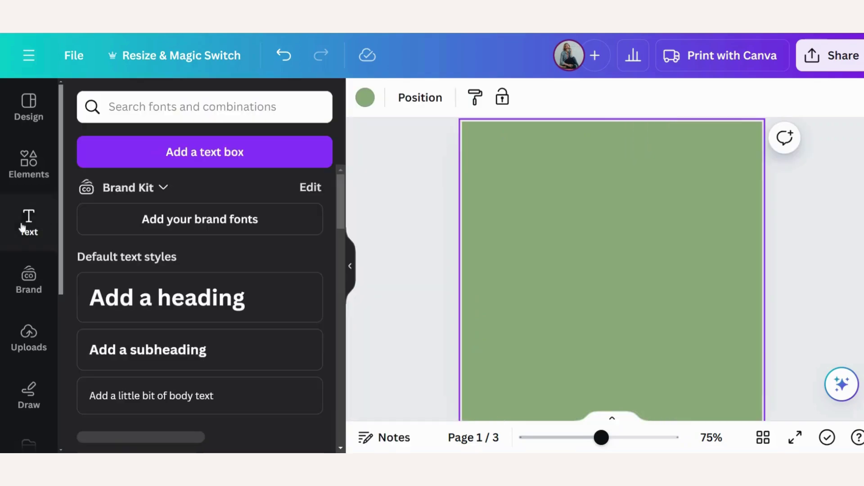
click(193, 313)
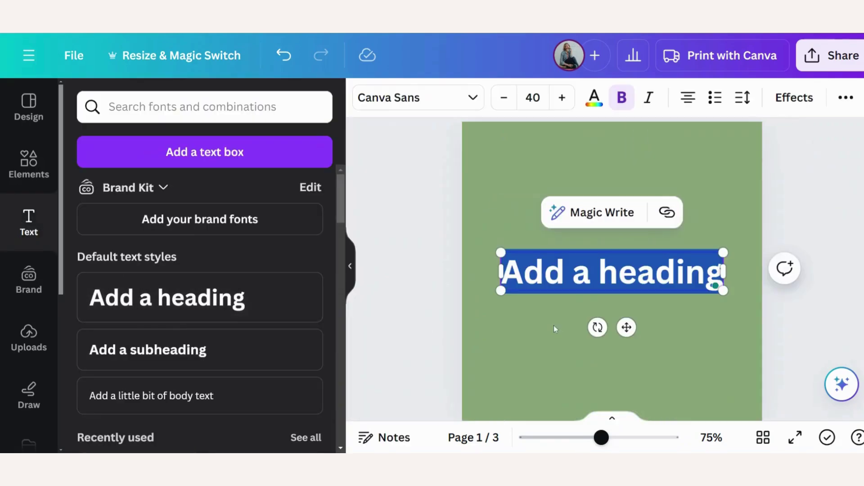
text(BLOSSOM WHERE YOU ARE PLANTED)
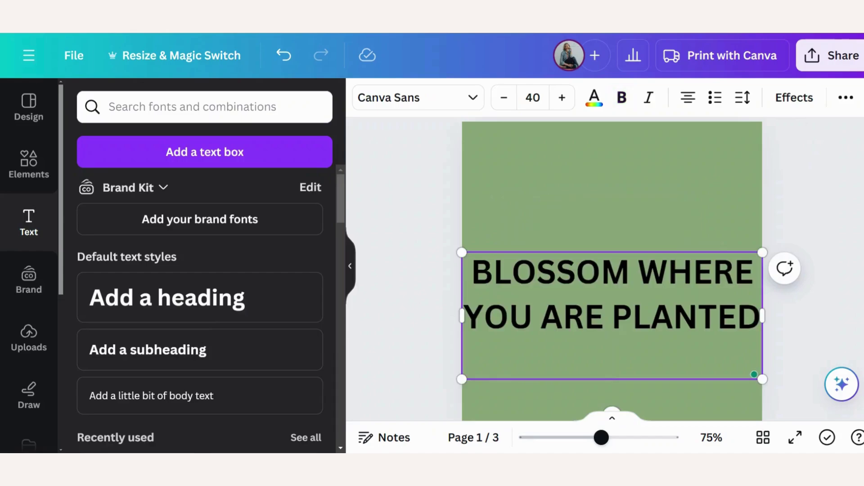
Colour the heading off-white #f9f5f2, applying it to all black text with Change all.
click(595, 98)
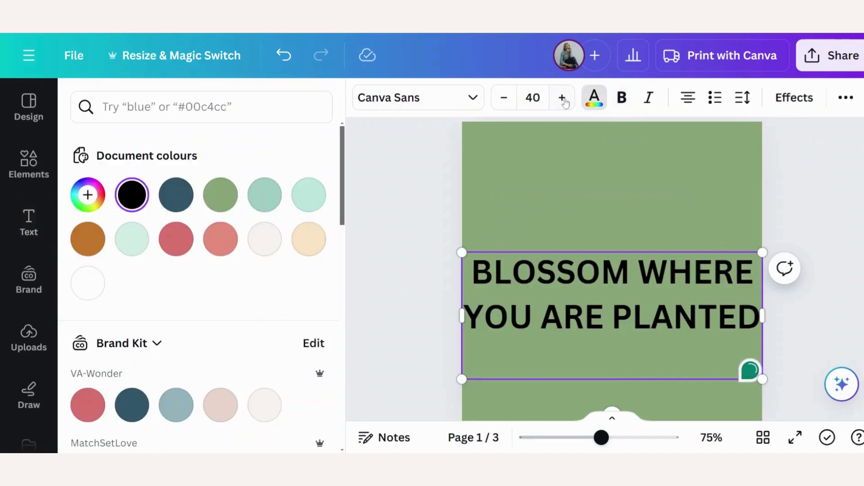
click(262, 249)
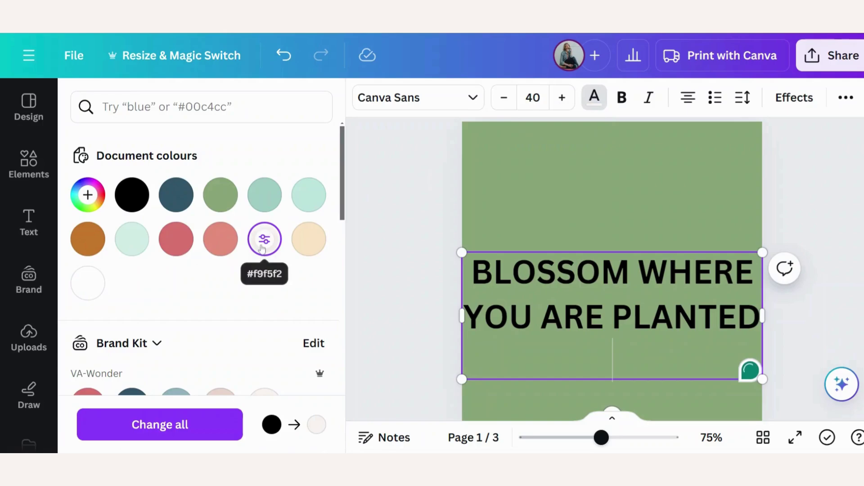
click(166, 426)
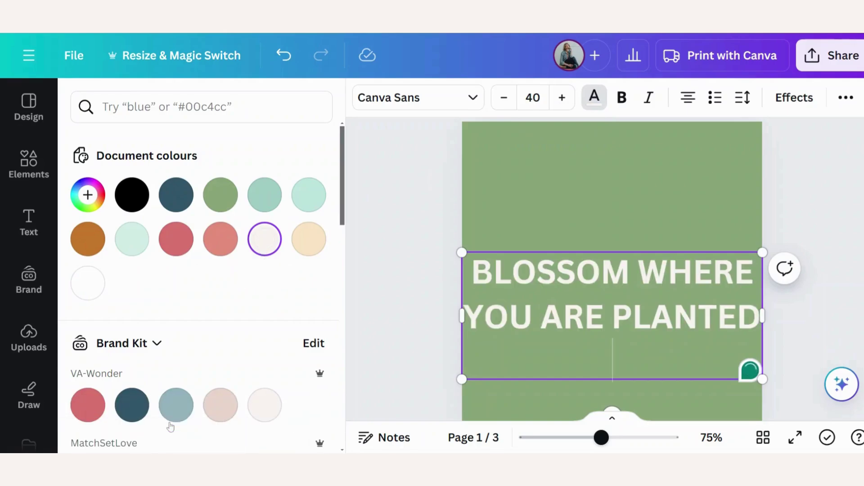
click(386, 202)
Change the heading's font to Glacial Indifference.
click(408, 164)
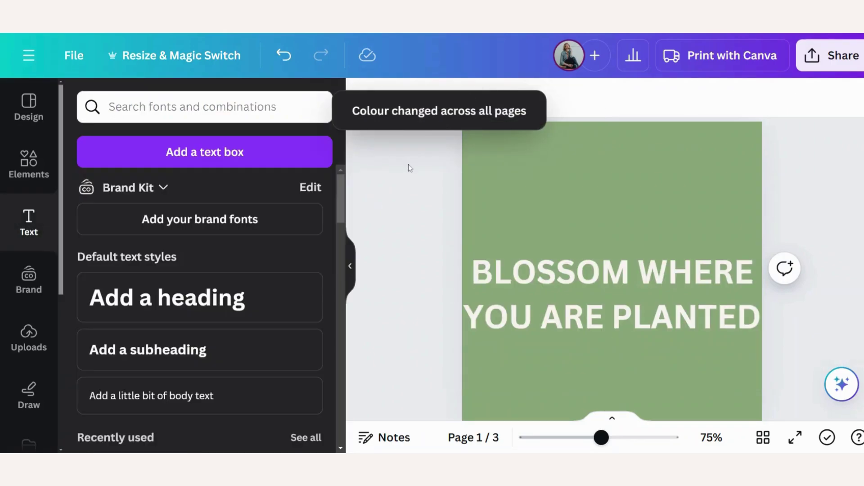
click(612, 315)
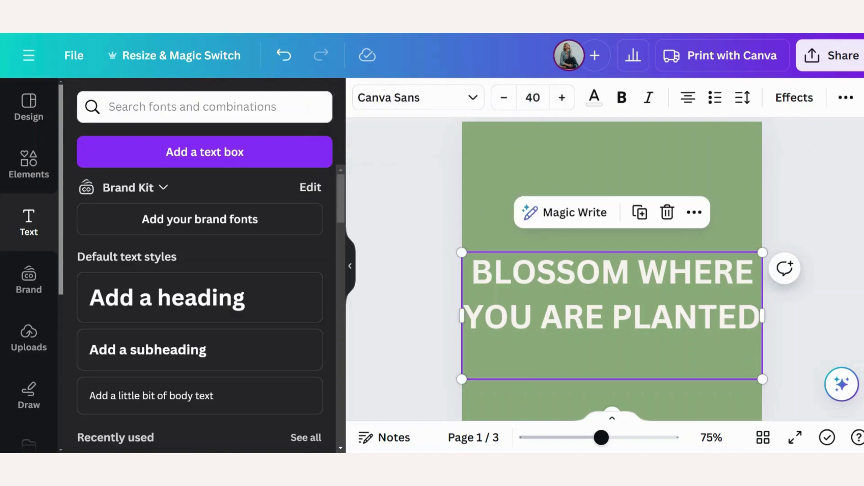
key(Escape)
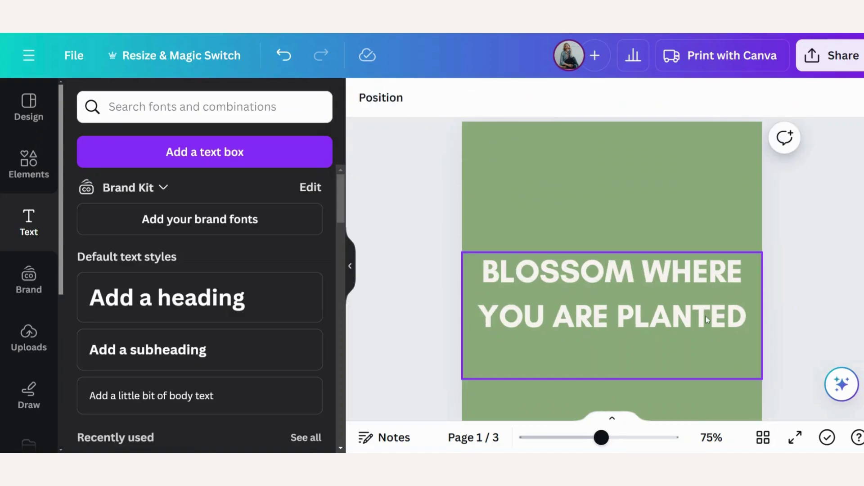
Raise the heading slightly and apply a Curve effect of 80 to make a full circle.
drag(706, 316, 705, 296)
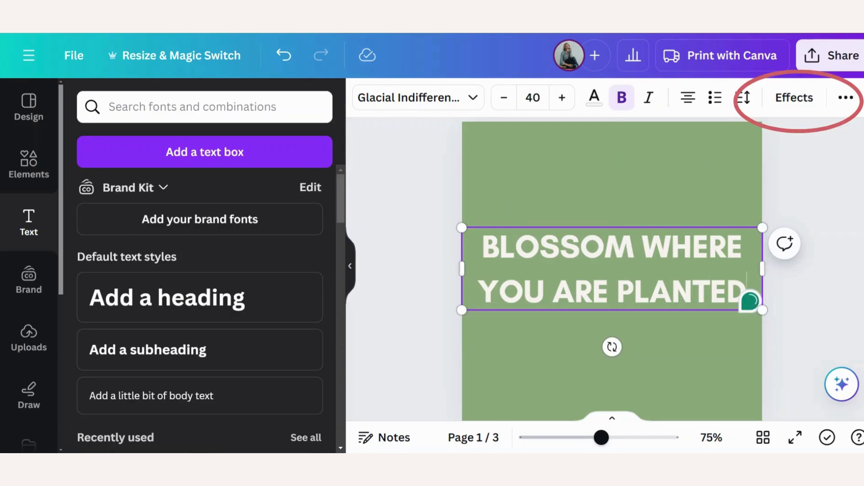
click(799, 96)
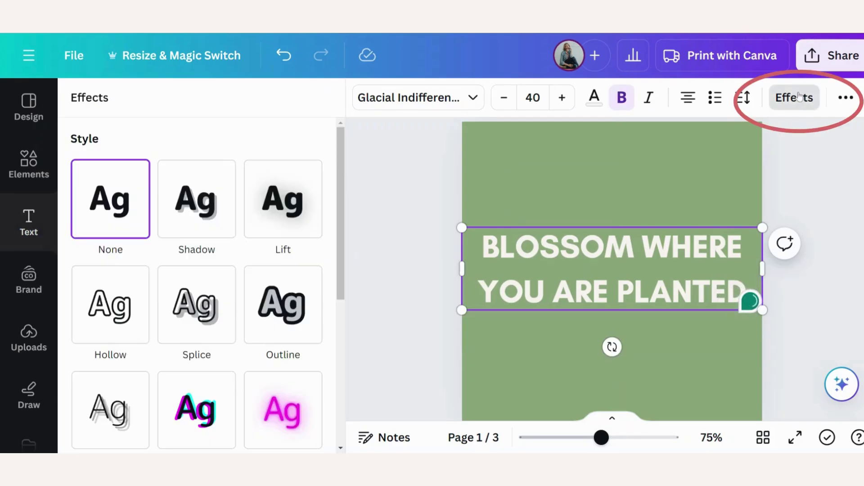
scroll(198, 247, down, 5)
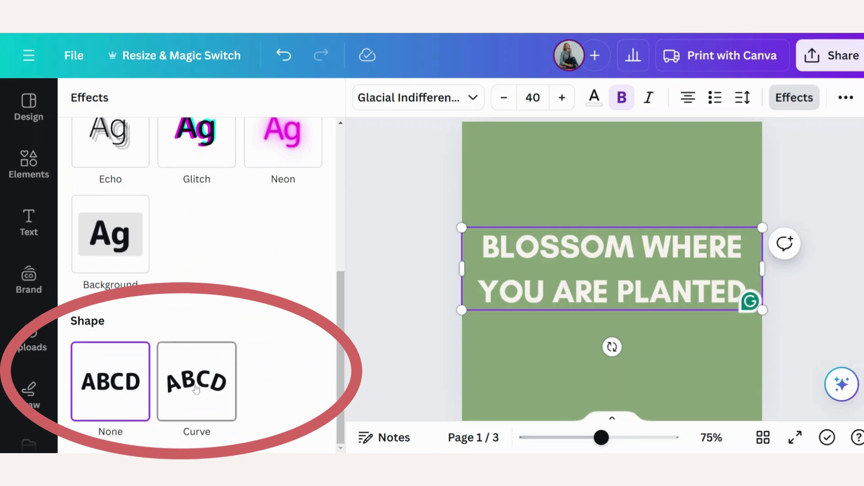
click(196, 390)
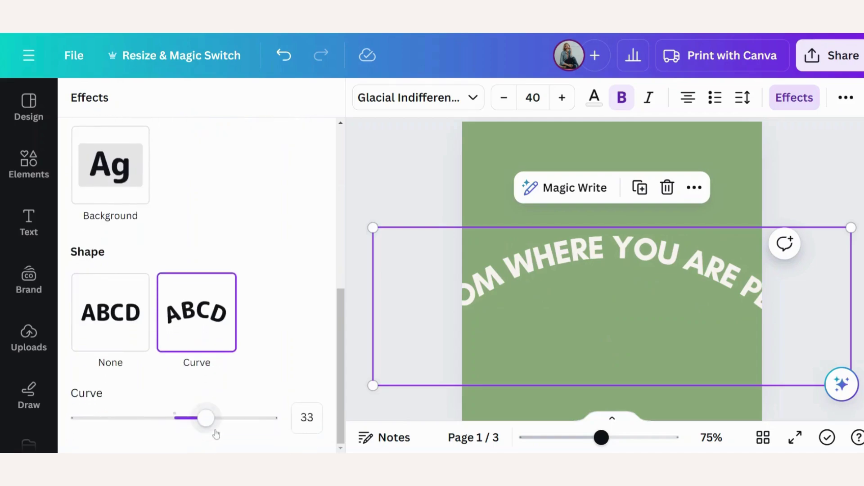
drag(210, 426, 246, 420)
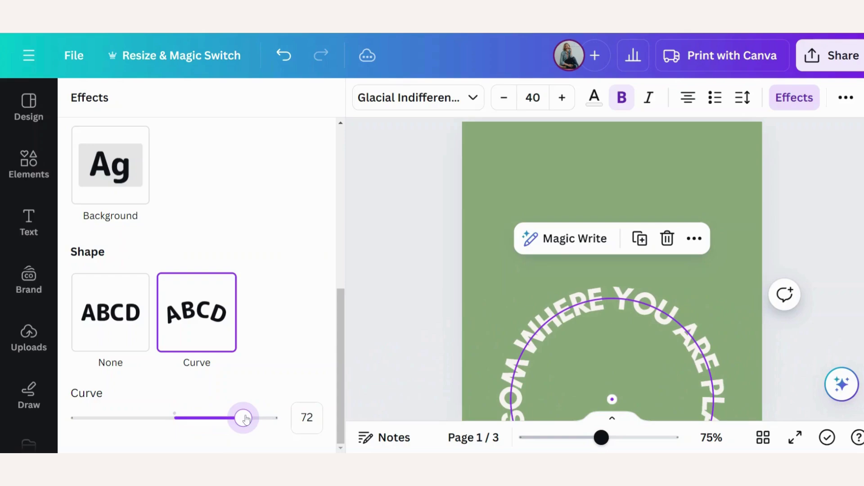
scroll(639, 315, down, 3)
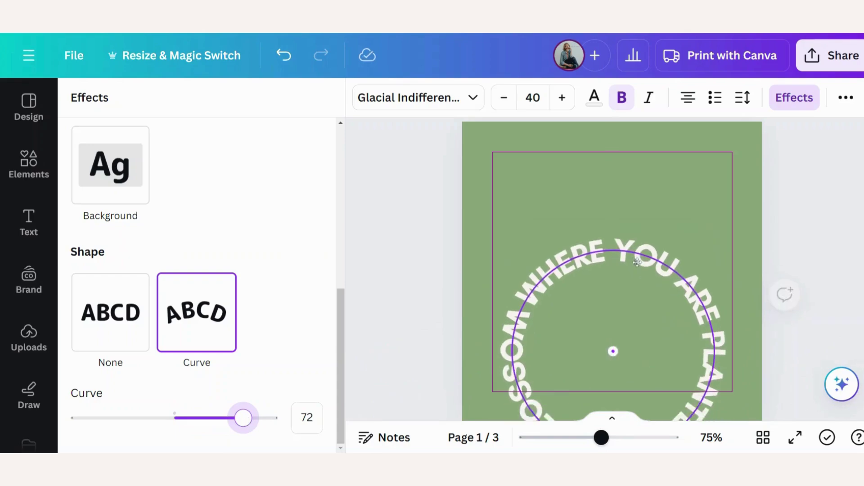
mouse_move(244, 419)
mouse_down()
mouse_move(254, 419)
mouse_move(198, 418)
mouse_move(191, 434)
mouse_move(206, 418)
mouse_move(254, 418)
mouse_up()
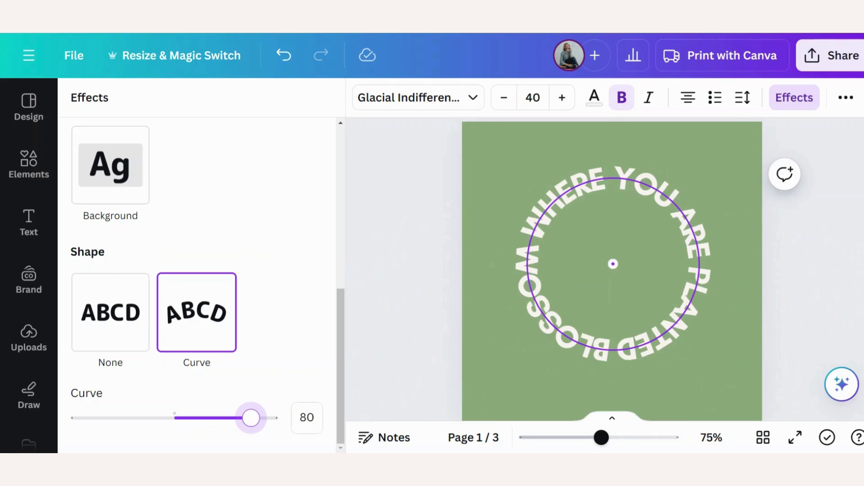
drag(253, 418, 254, 418)
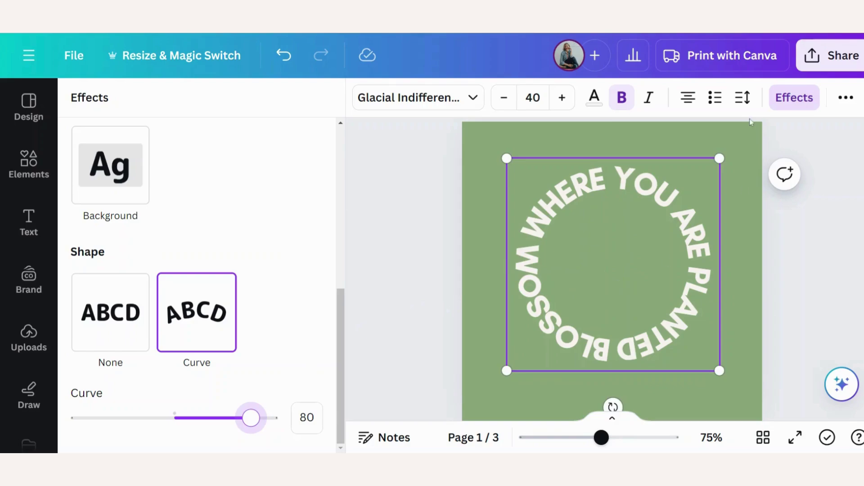
Increase the heading's letter spacing and re-close it into a ring at Curve 66.
click(743, 106)
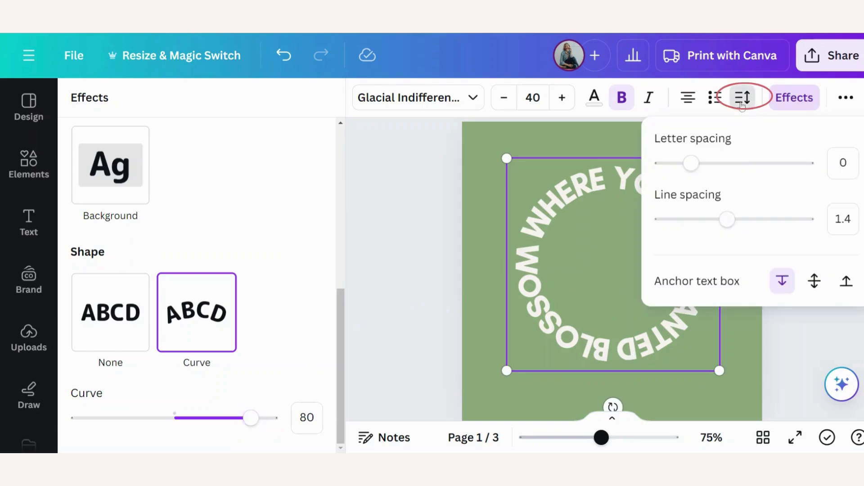
drag(691, 163, 719, 163)
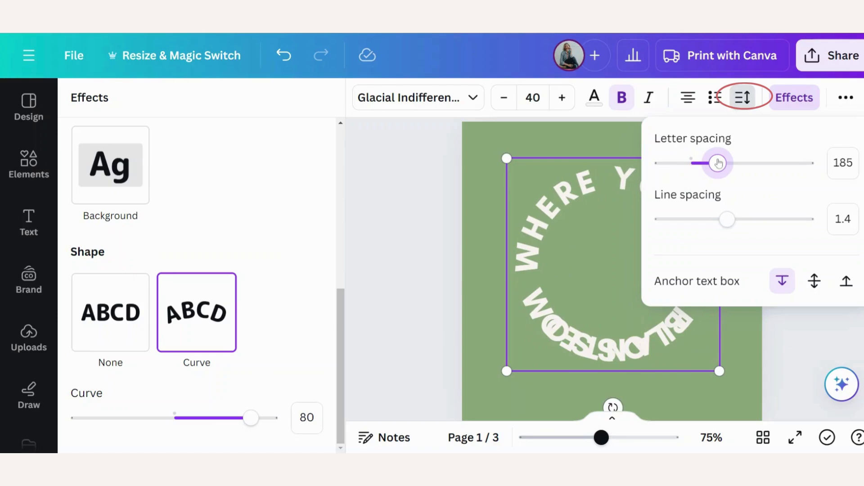
click(202, 331)
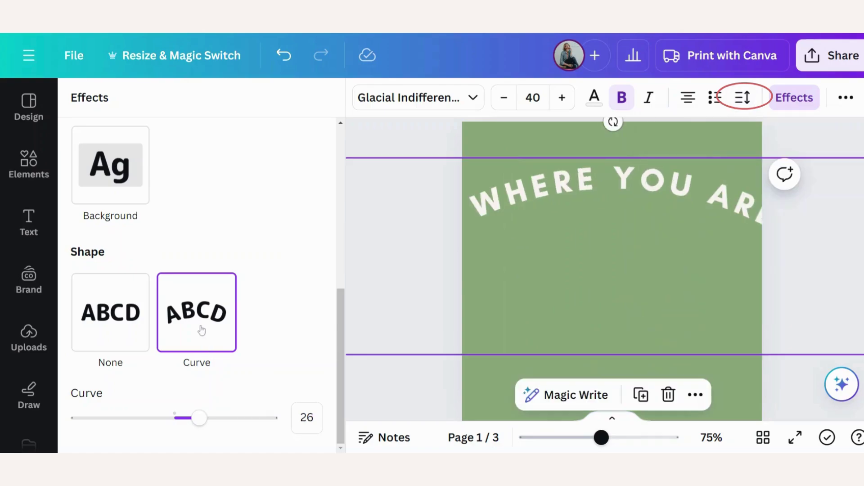
drag(199, 418, 238, 418)
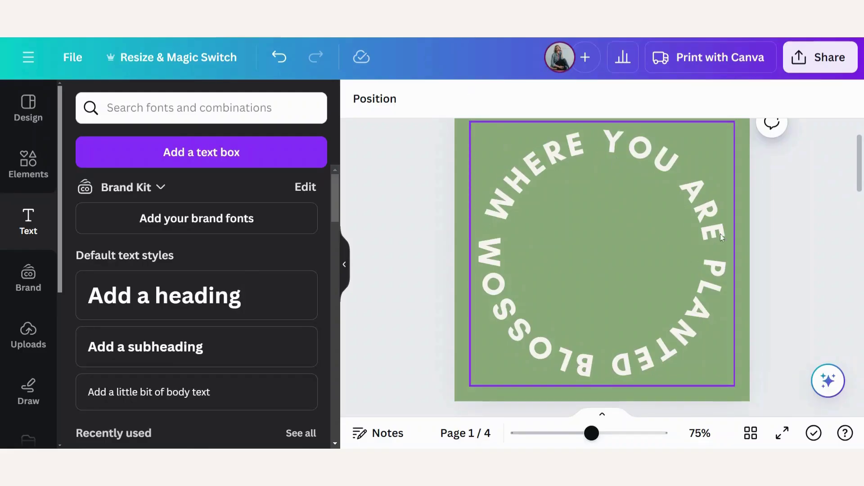
Search elements for CIRCLE and add a circle to page 2, enlarged to 345×345 and centred.
scroll(556, 342, down, 6)
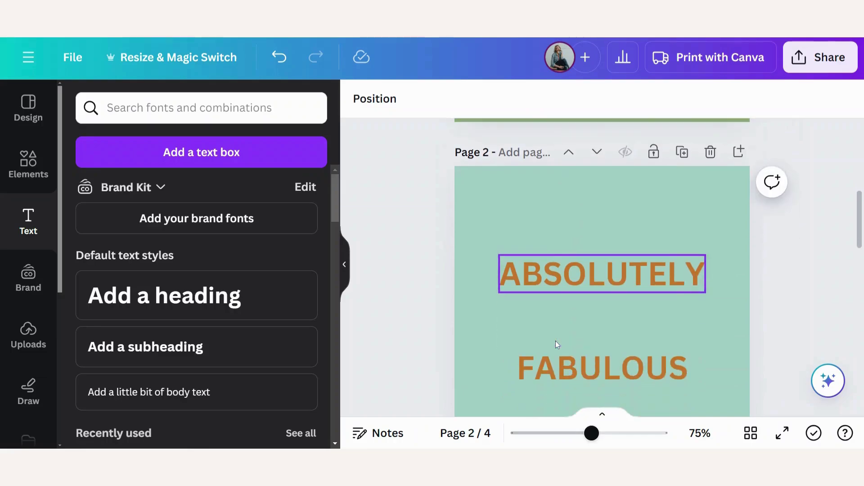
scroll(556, 341, down, 1)
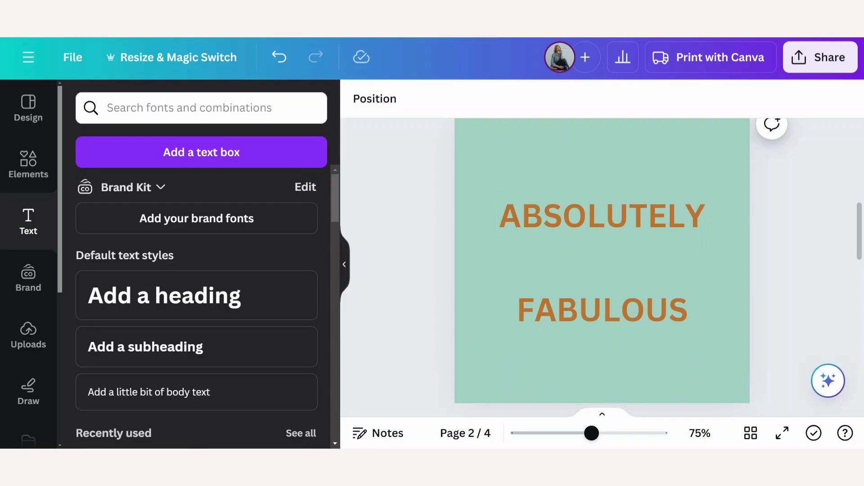
click(26, 167)
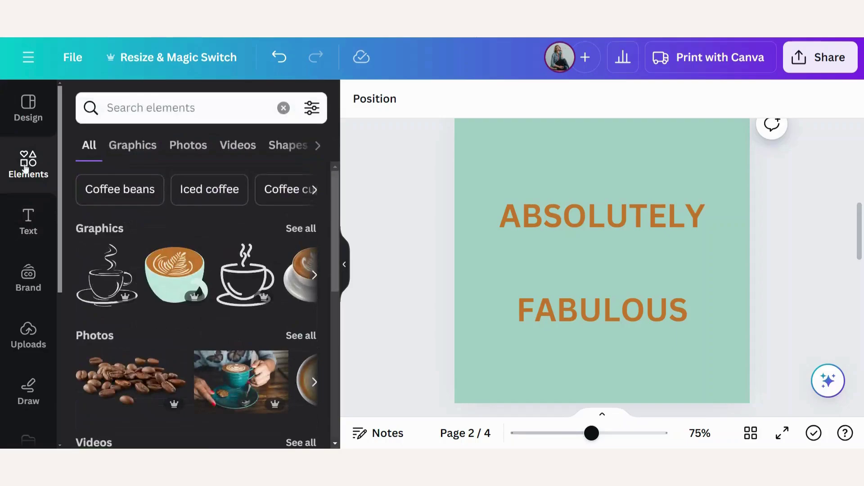
click(107, 107)
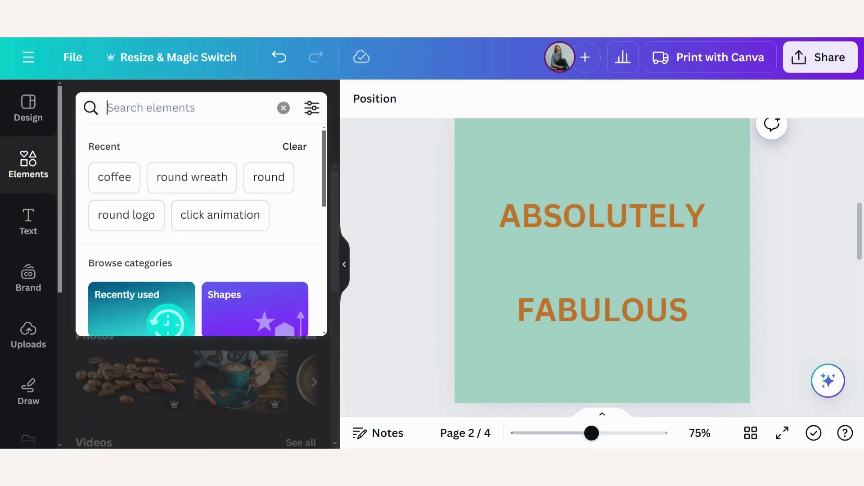
text(CIRCLE)
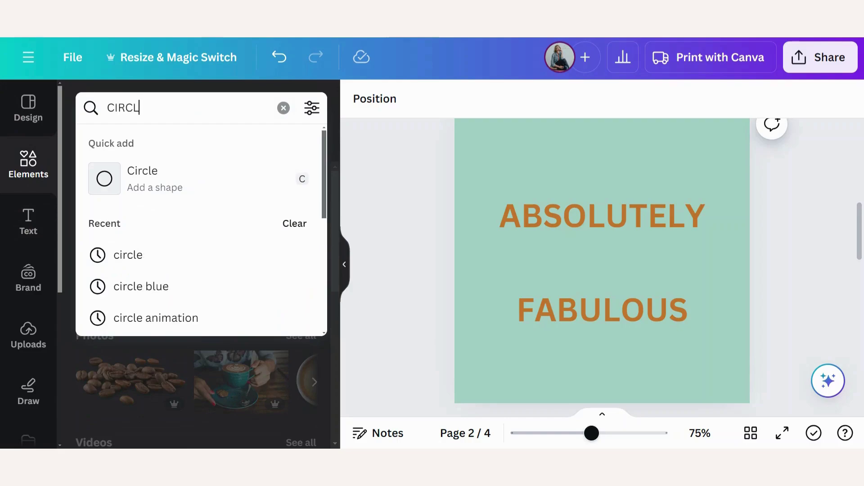
key(Return)
click(97, 258)
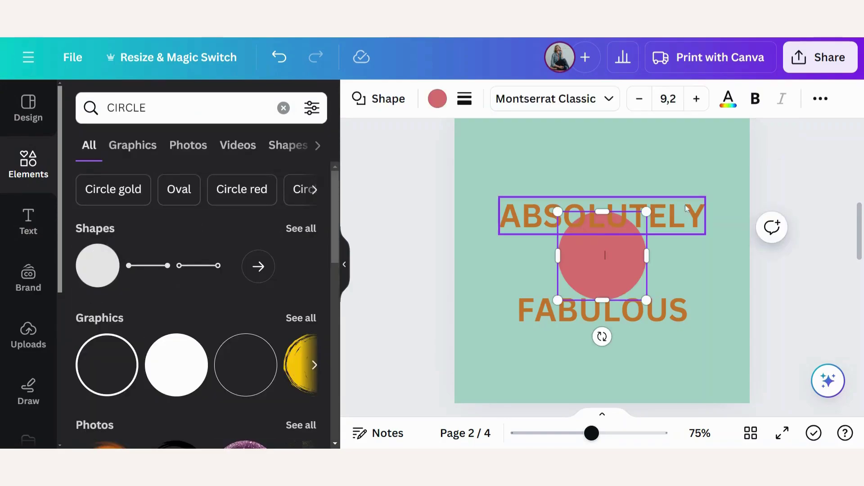
drag(646, 212, 759, 175)
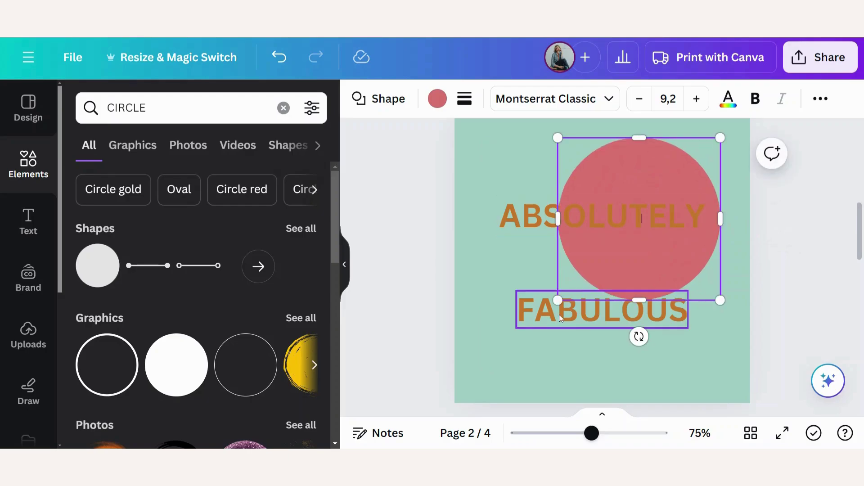
drag(558, 299, 454, 373)
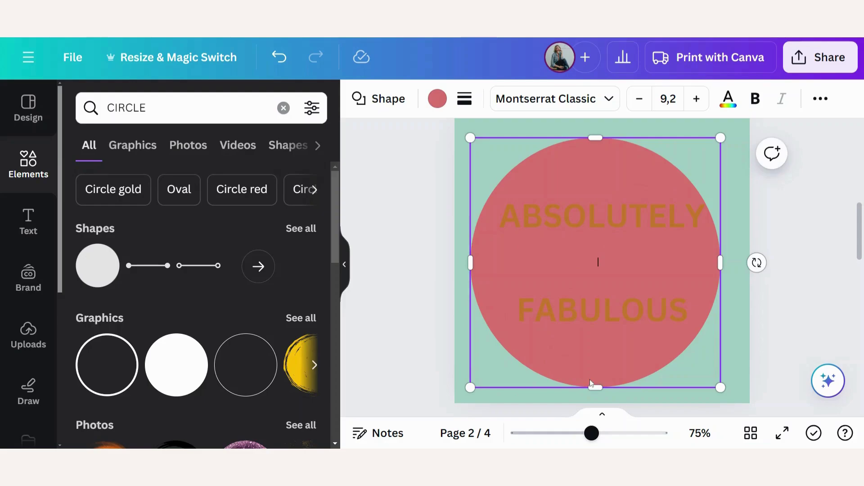
mouse_move(594, 386)
mouse_down()
mouse_move(602, 378)
mouse_move(592, 378)
mouse_up()
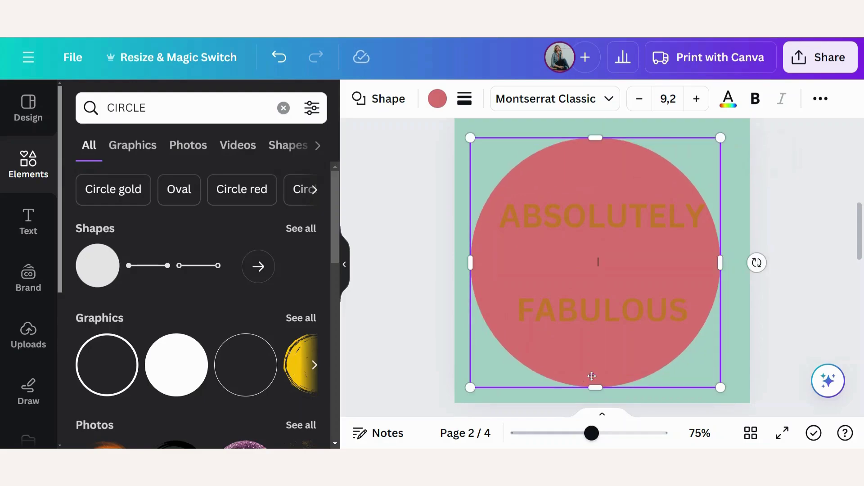
Change the circle's fill to white #ffffff and nudge it back to centre.
click(437, 98)
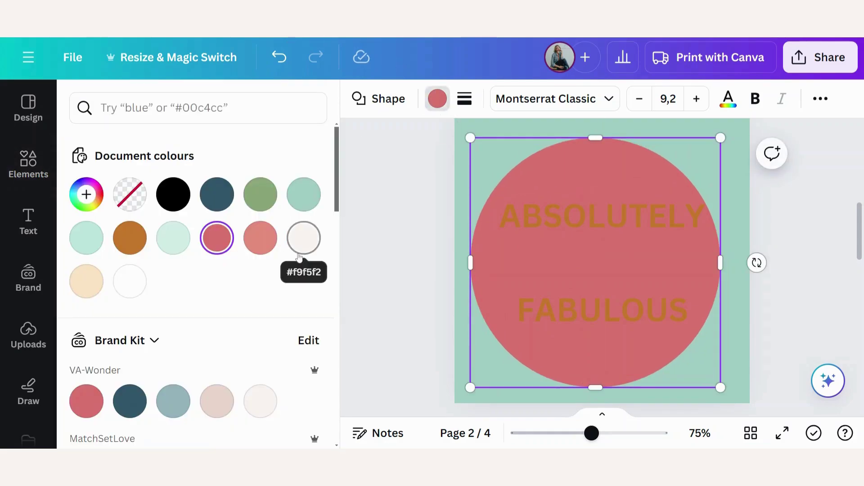
click(134, 291)
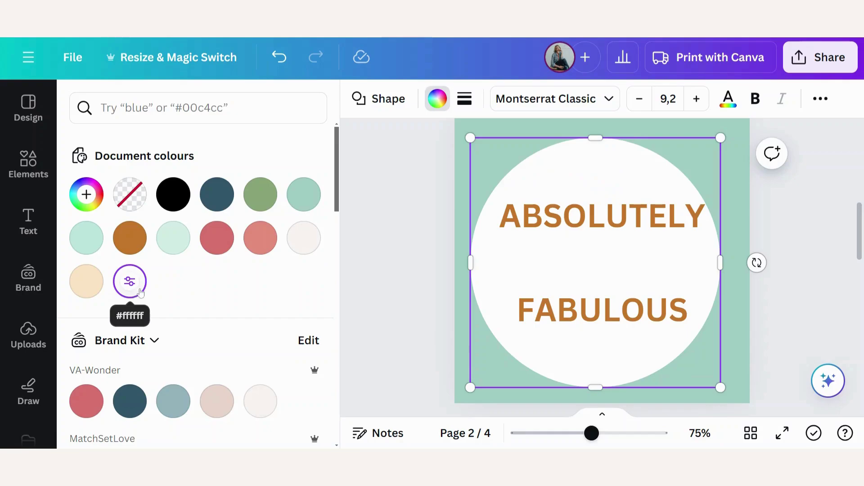
drag(503, 271, 509, 264)
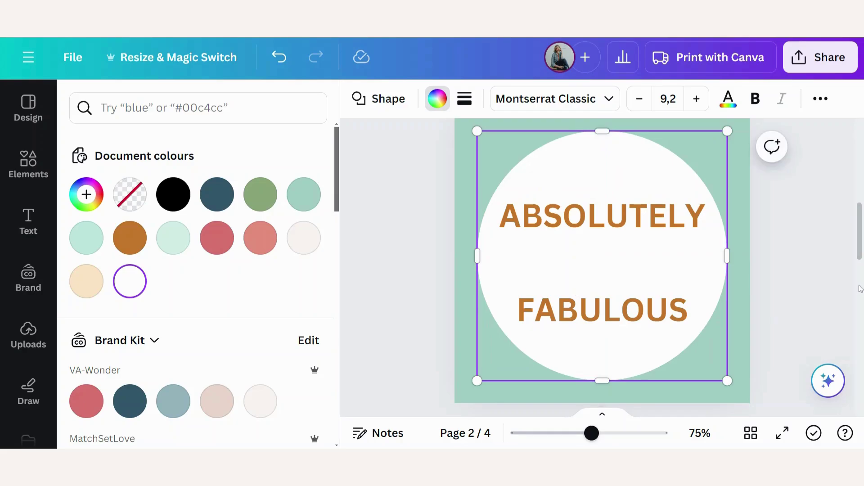
key(Escape)
key(Escape)
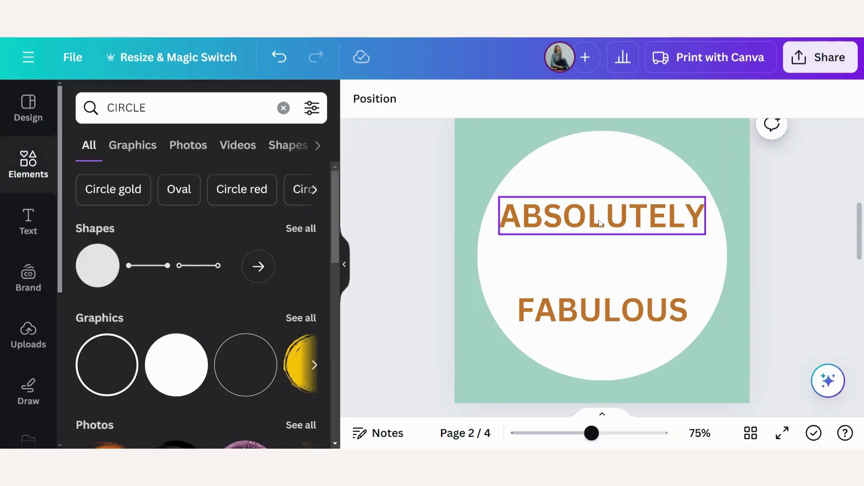
Apply a Curve effect to the ABSOLUTELY text.
click(600, 224)
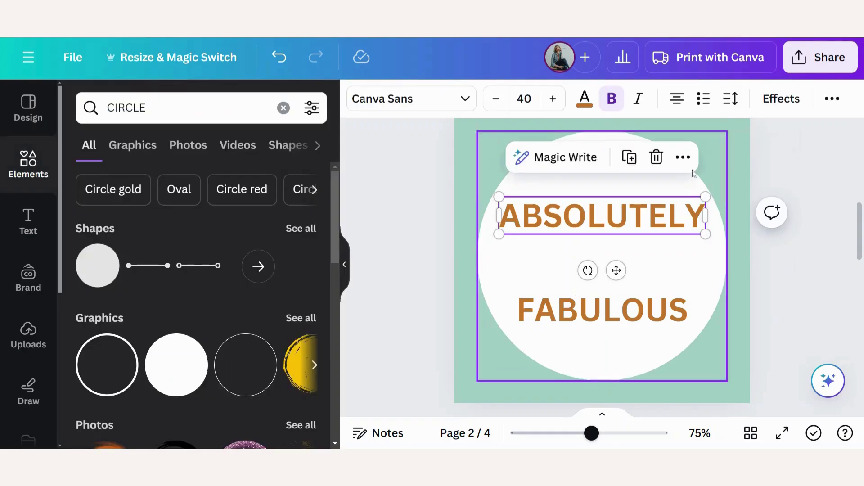
click(785, 107)
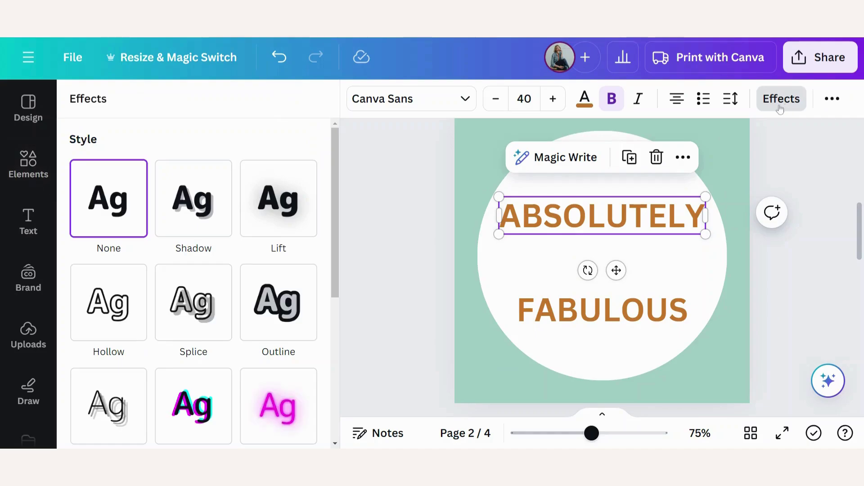
scroll(209, 322, down, 5)
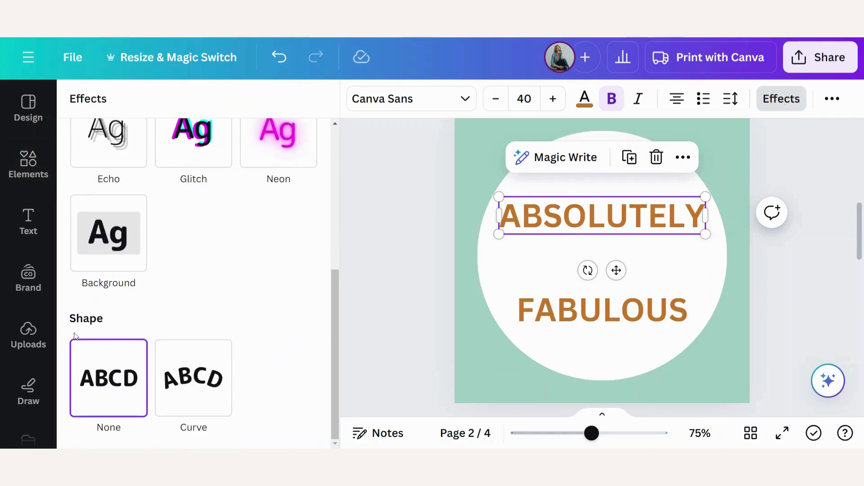
click(180, 392)
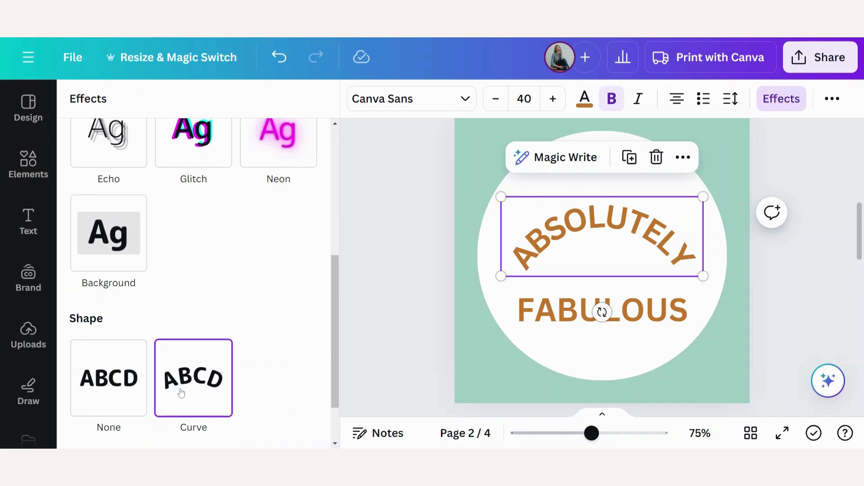
scroll(203, 387, down, 2)
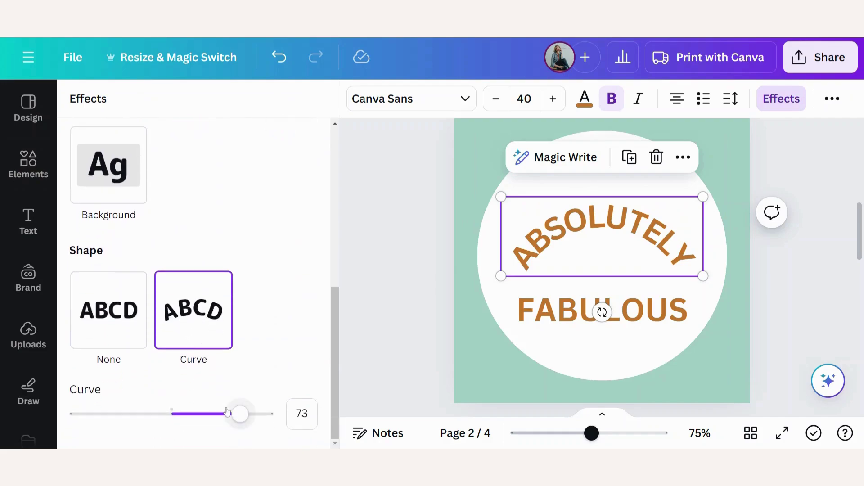
click(241, 414)
mouse_move(241, 414)
mouse_down()
mouse_move(230, 414)
mouse_move(262, 408)
mouse_move(228, 412)
mouse_move(253, 411)
mouse_move(244, 412)
mouse_up()
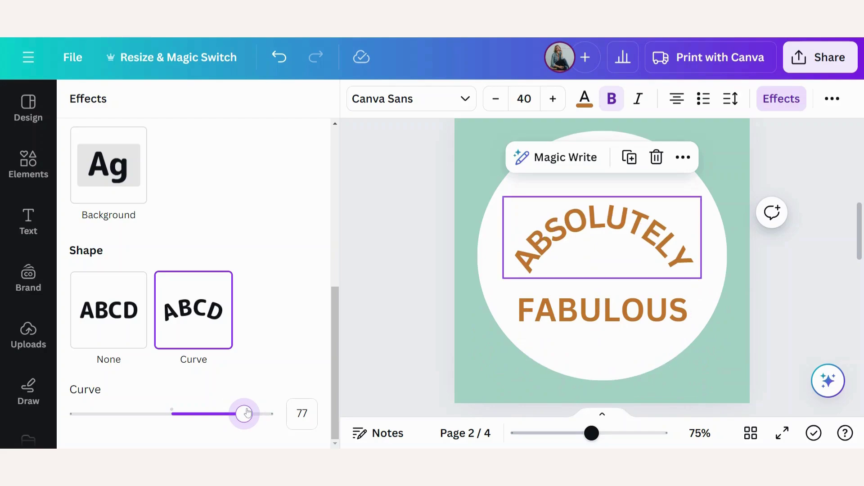
Widen ABSOLUTELY's letter spacing and fine-tune its curve to about 83.
click(730, 99)
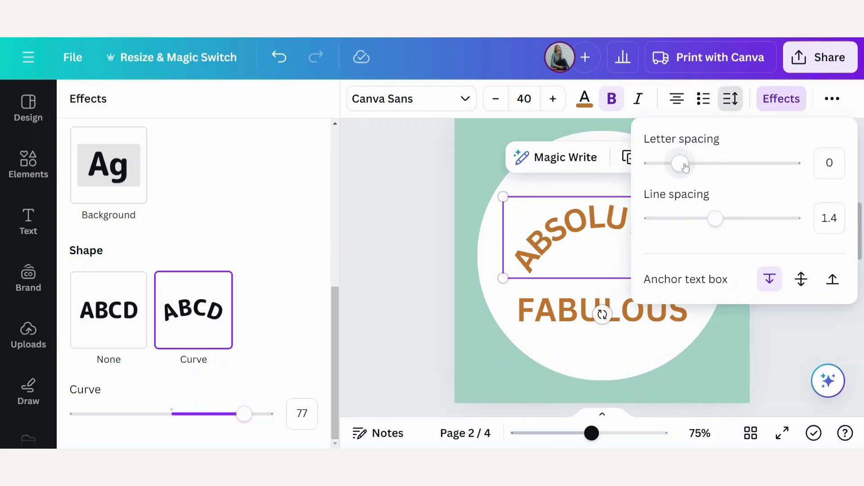
drag(679, 163, 712, 164)
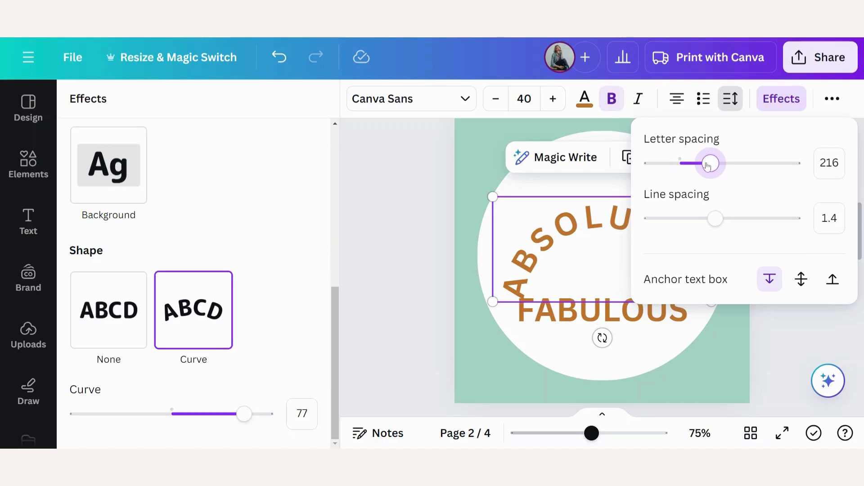
click(244, 414)
mouse_move(244, 413)
mouse_down()
mouse_move(239, 420)
mouse_move(253, 415)
mouse_up()
Enlarge ABSOLUTELY to size 47.9 and centre it over the top of the circle.
drag(619, 232, 617, 174)
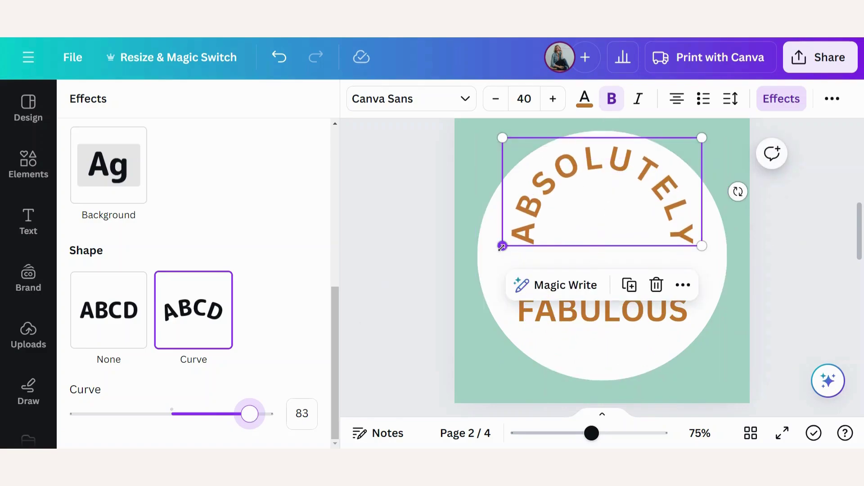
drag(503, 247, 467, 282)
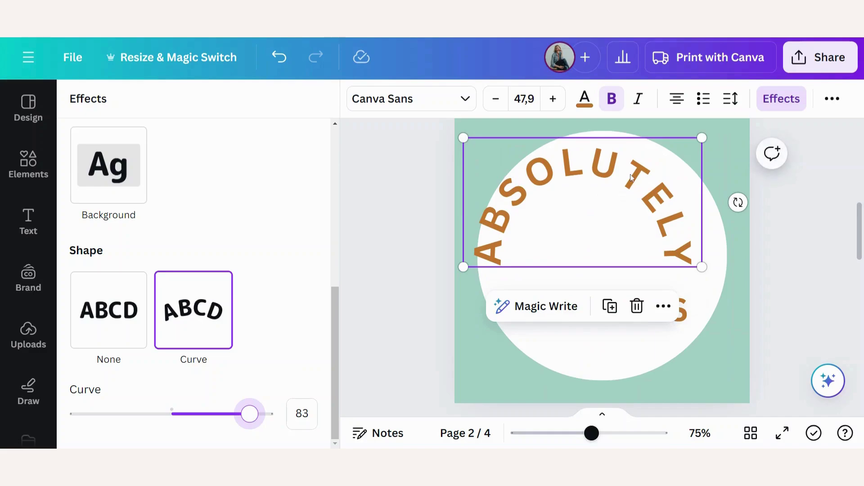
drag(621, 176, 645, 173)
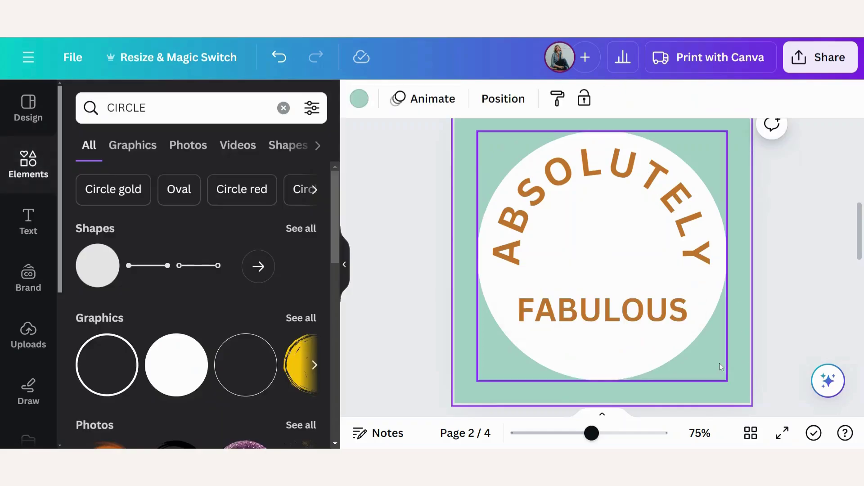
click(598, 322)
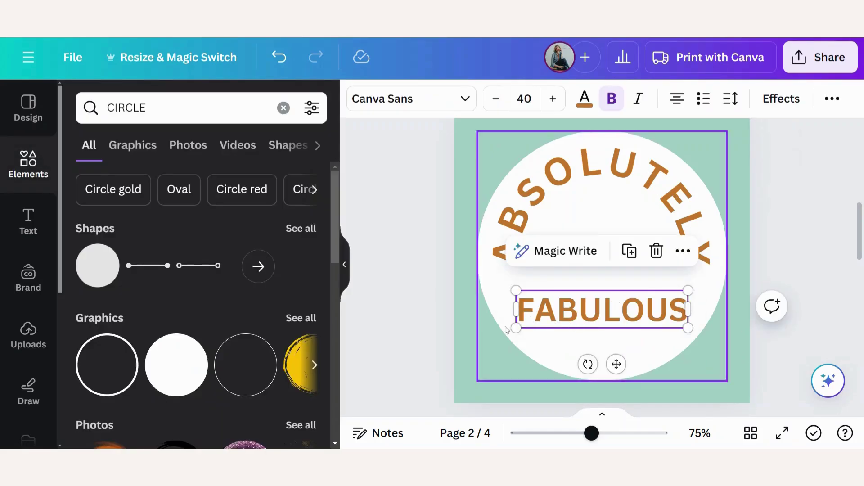
Curve FABULOUS into a downward arc at -65.
click(783, 99)
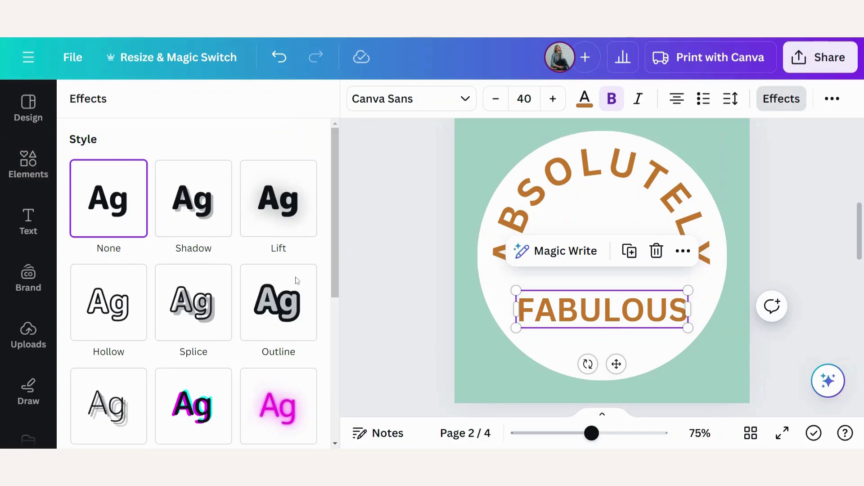
scroll(160, 322, down, 5)
click(194, 378)
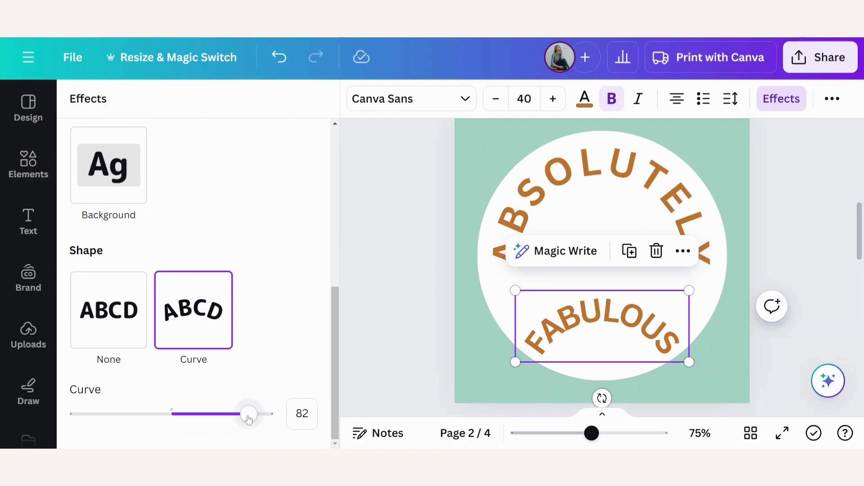
drag(249, 419, 111, 423)
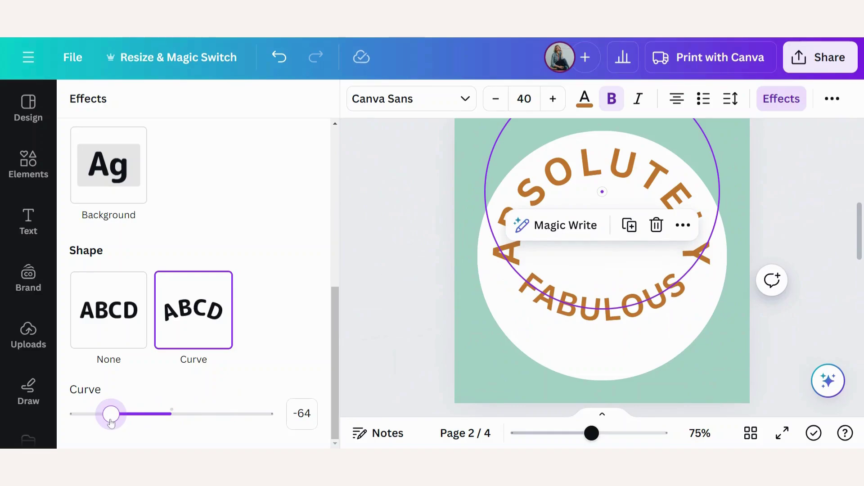
drag(111, 423, 110, 424)
Spread FABULOUS's letters apart and deepen its curve to -78.
click(730, 99)
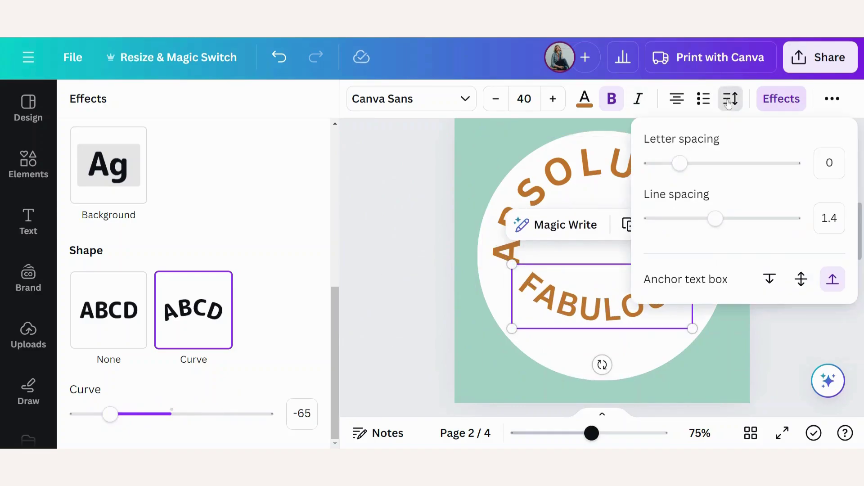
drag(680, 163, 707, 163)
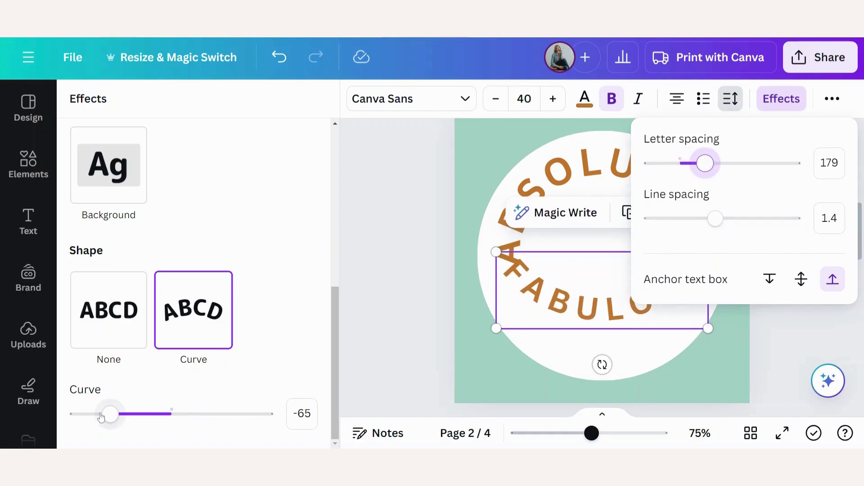
drag(109, 419, 98, 423)
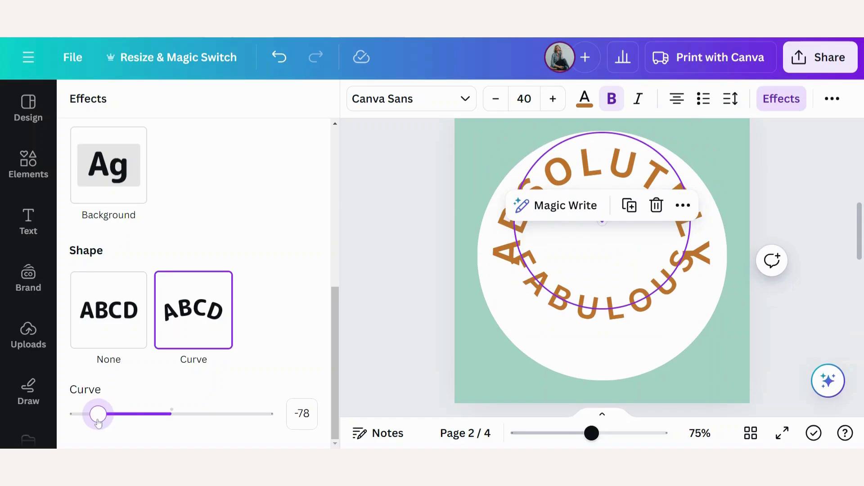
Enlarge FABULOUS and place it along the bottom edge of the white circle.
drag(502, 328, 462, 360)
drag(568, 323, 584, 352)
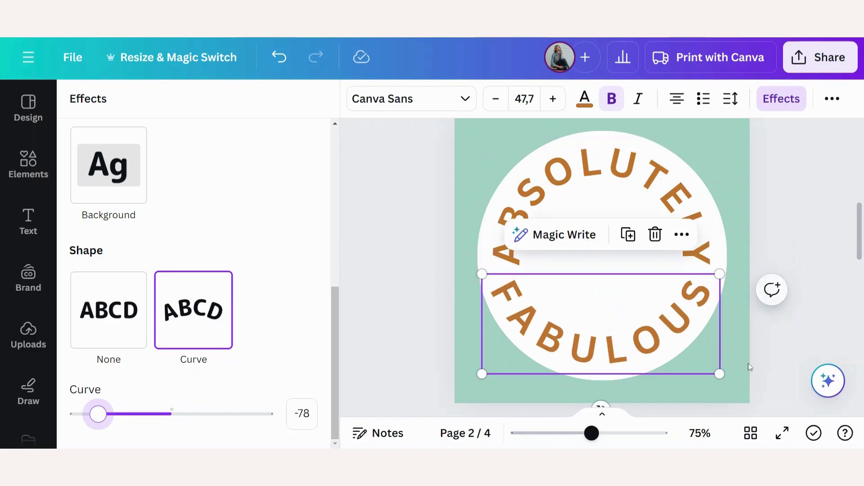
key(Escape)
key(Escape)
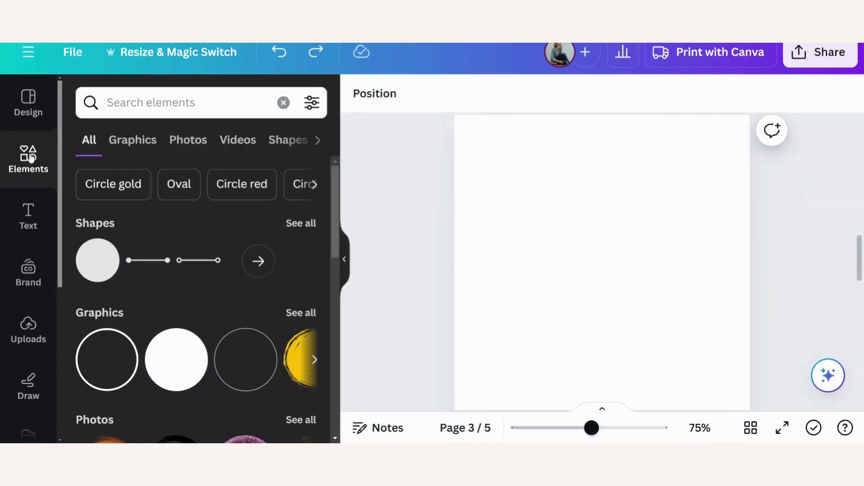
Search design templates for 'ROUND BADGE' and apply the Sustainable Badge Logo to page 3.
click(28, 103)
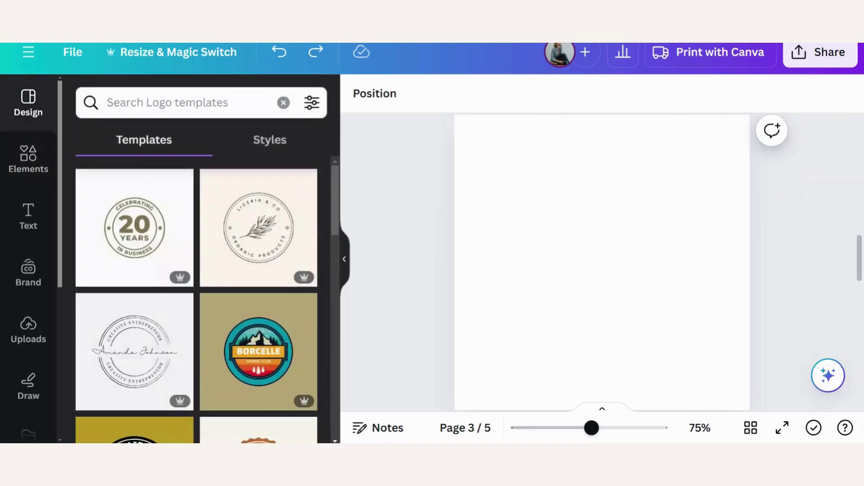
click(158, 103)
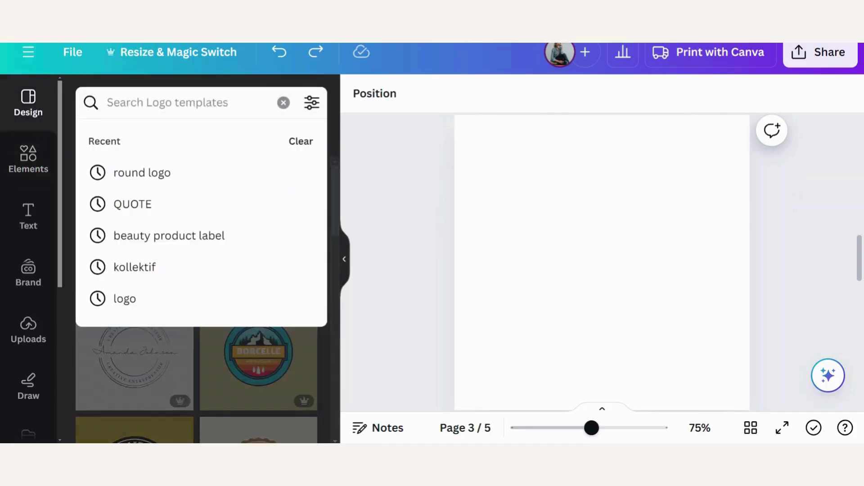
text(ROUN)
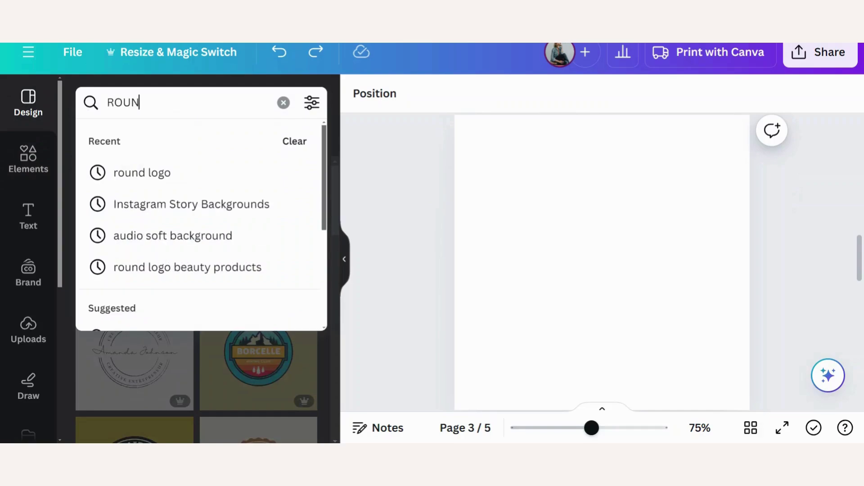
text(D BADGE)
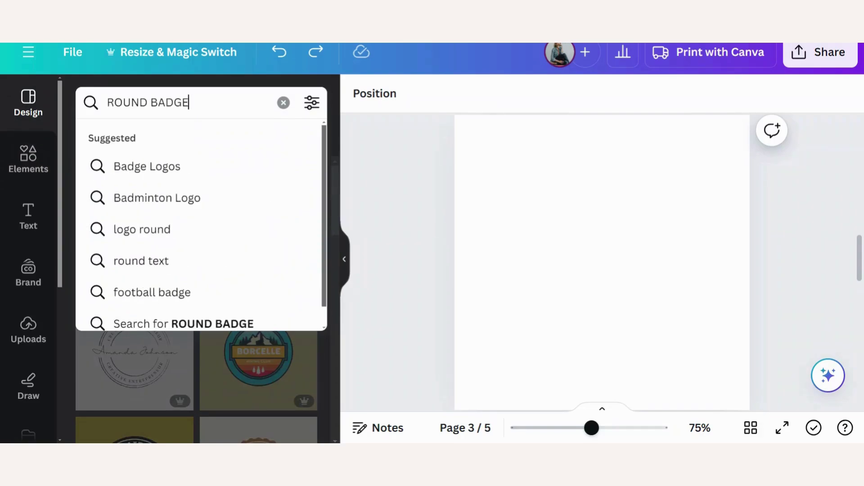
key(Return)
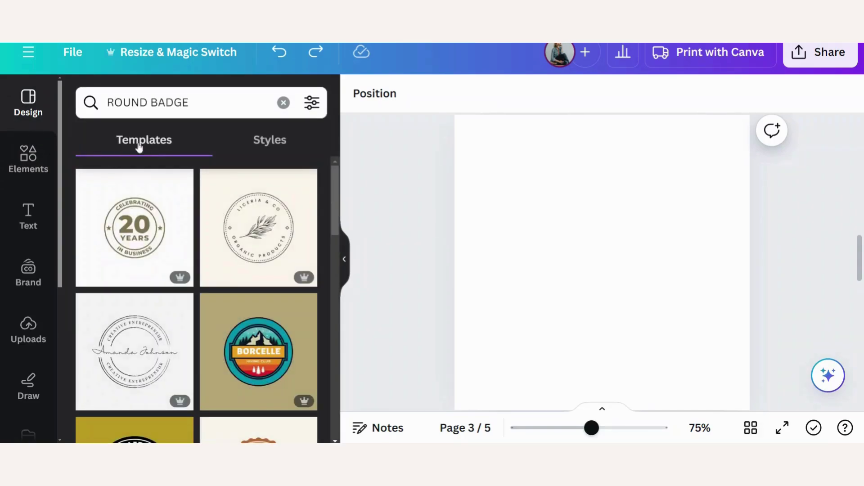
mouse_move(149, 207)
scroll(149, 208, down, 6)
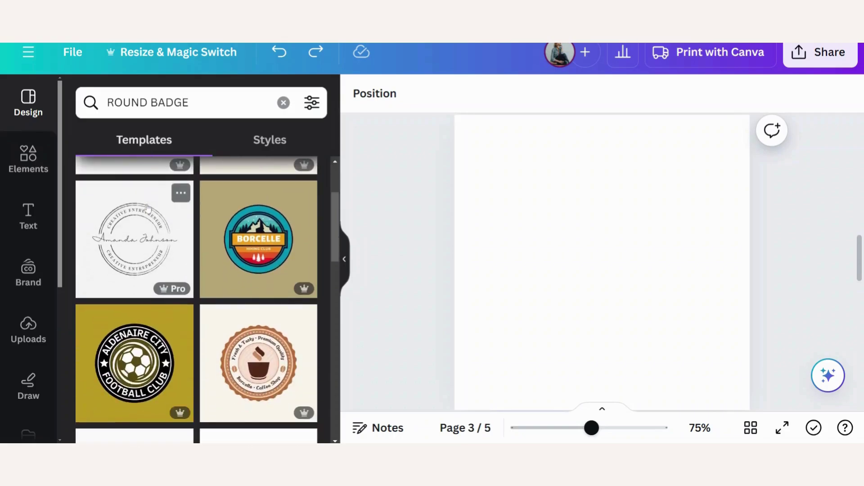
scroll(149, 208, down, 7)
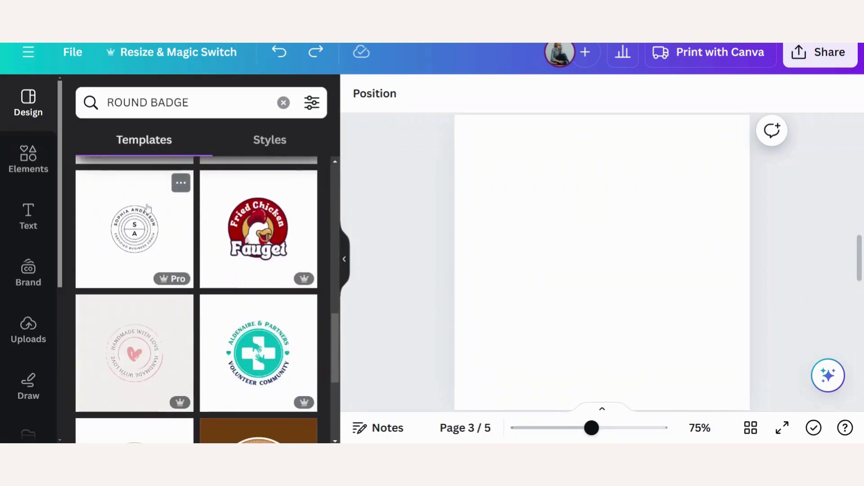
scroll(148, 208, down, 4)
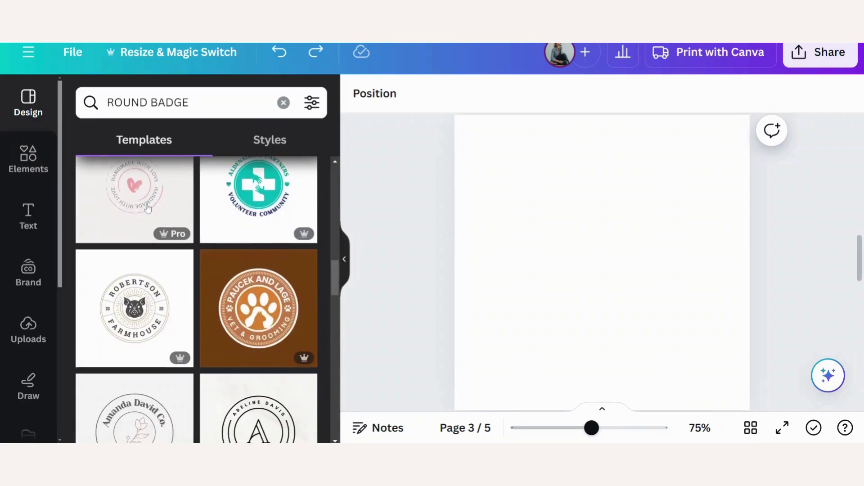
scroll(242, 276, up, 4)
mouse_move(226, 333)
scroll(234, 332, down, 7)
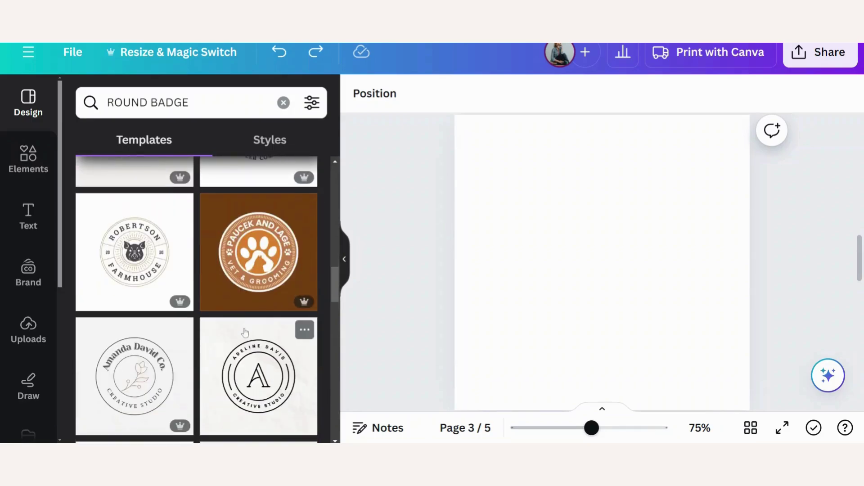
click(243, 331)
Replace the badge's curved word SUSTAINABLE with BEAUTY.
double_click(628, 316)
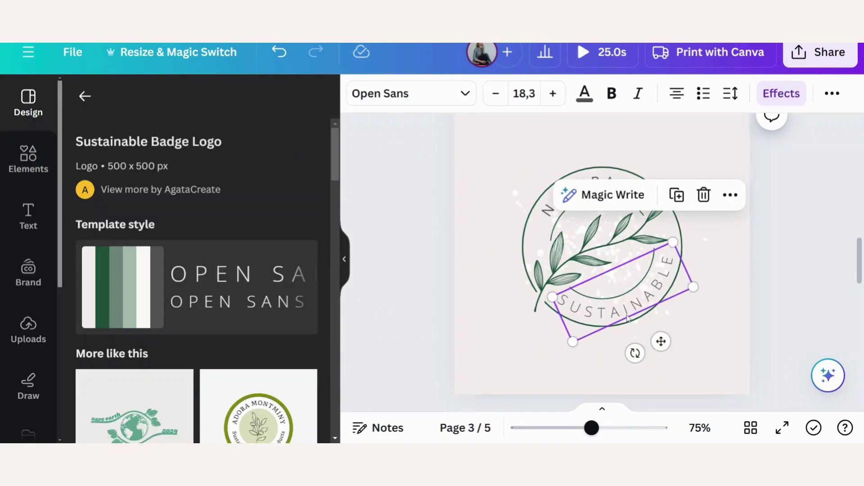
text(BEAUTY)
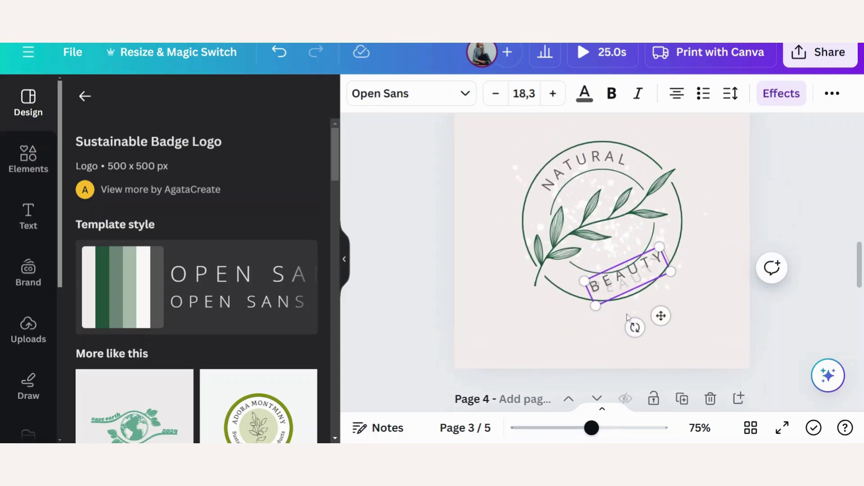
click(713, 351)
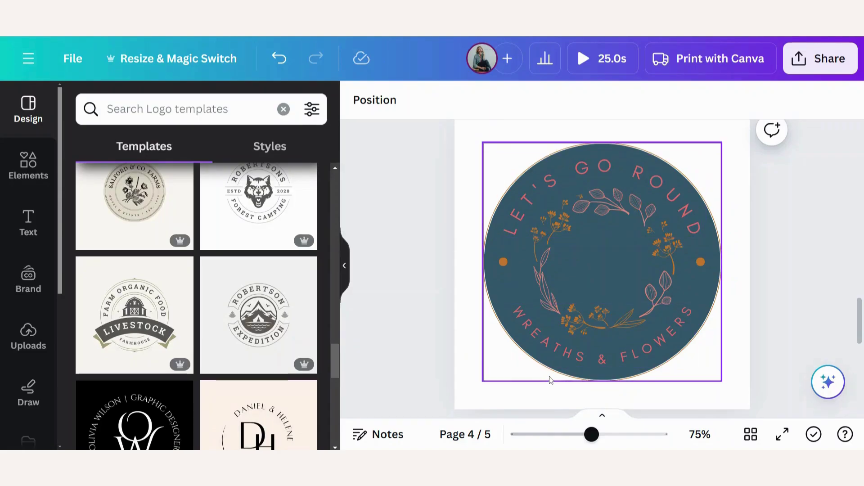
Group LET'S GO ROUND, the dotted divider and WREATHS & FLOWERS, then collapse the side panel.
click(535, 209)
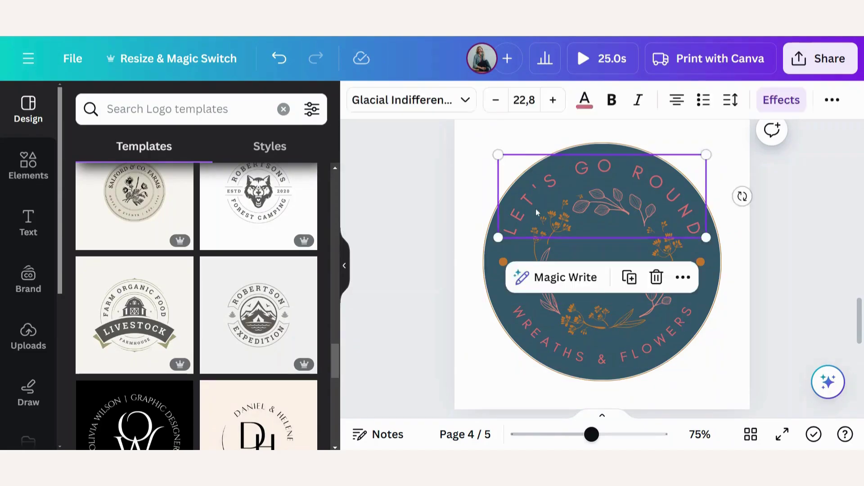
click(503, 264)
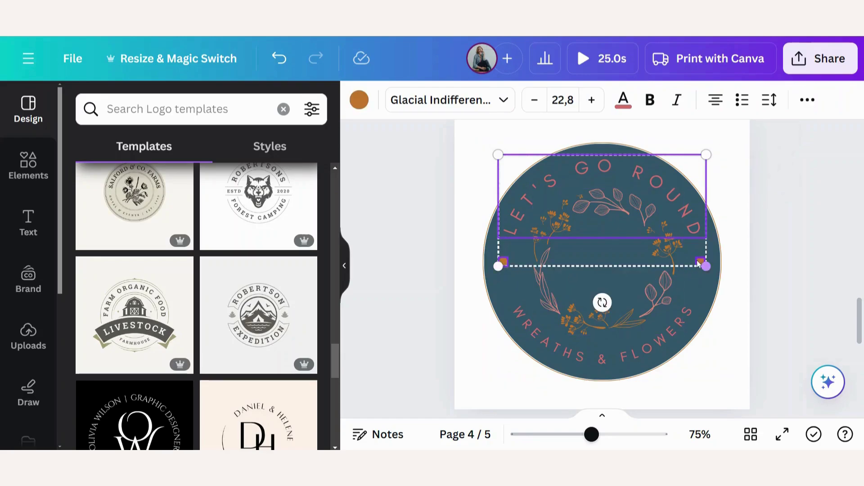
shift+click(666, 344)
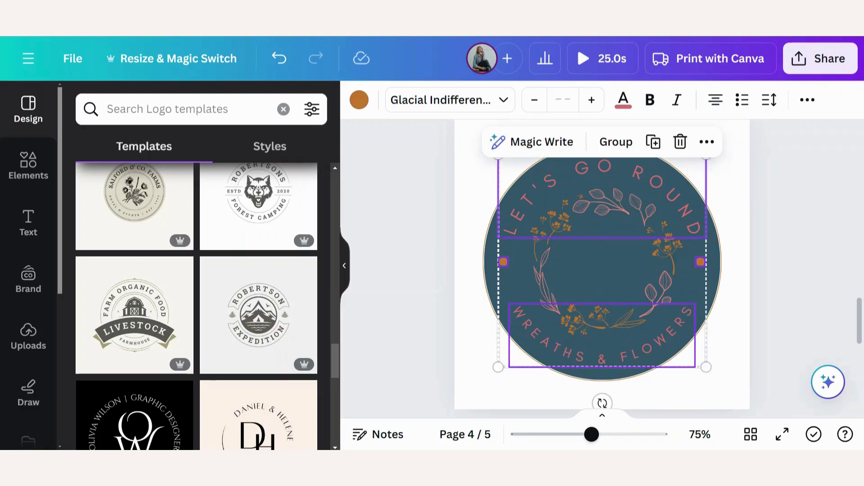
click(614, 143)
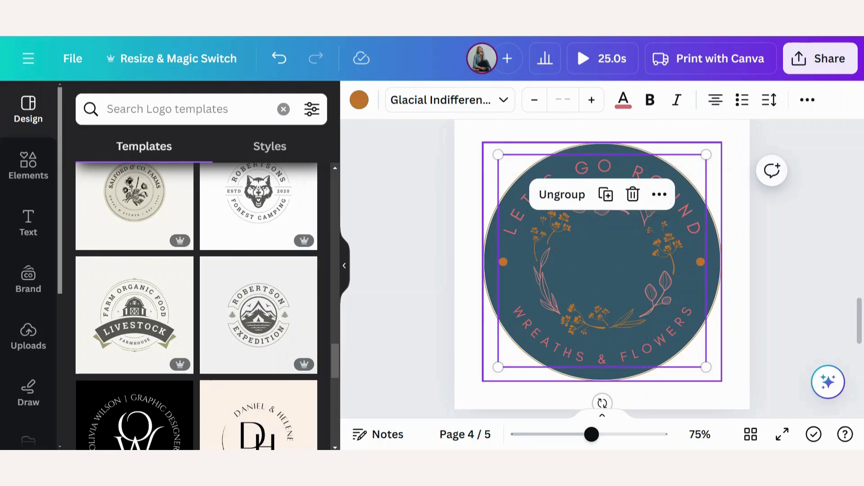
click(345, 265)
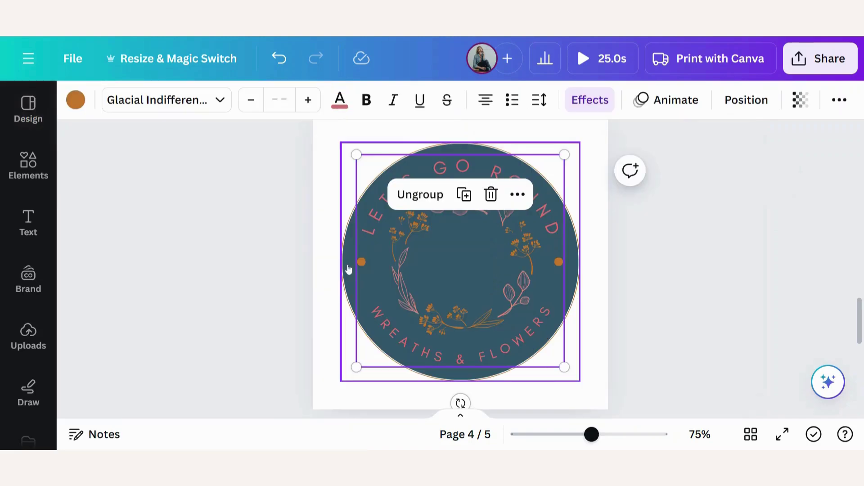
Give the grouped wreath text a Rotate motion effect at maximum speed.
click(676, 108)
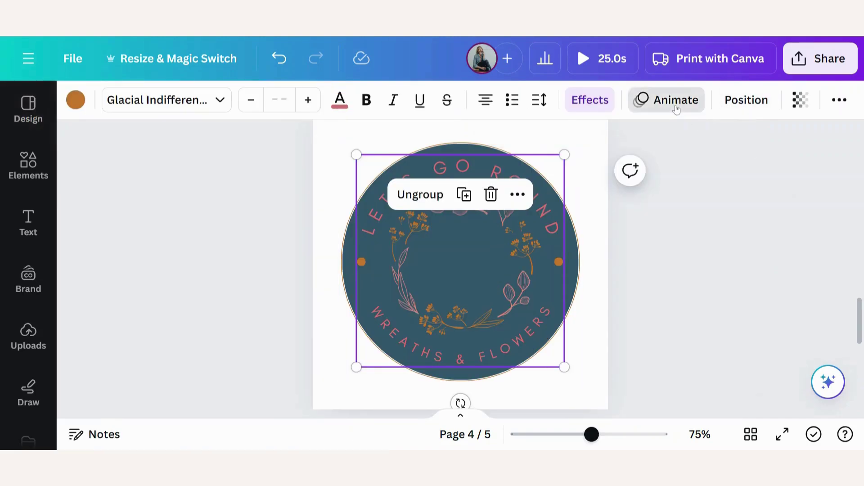
scroll(157, 325, down, 15)
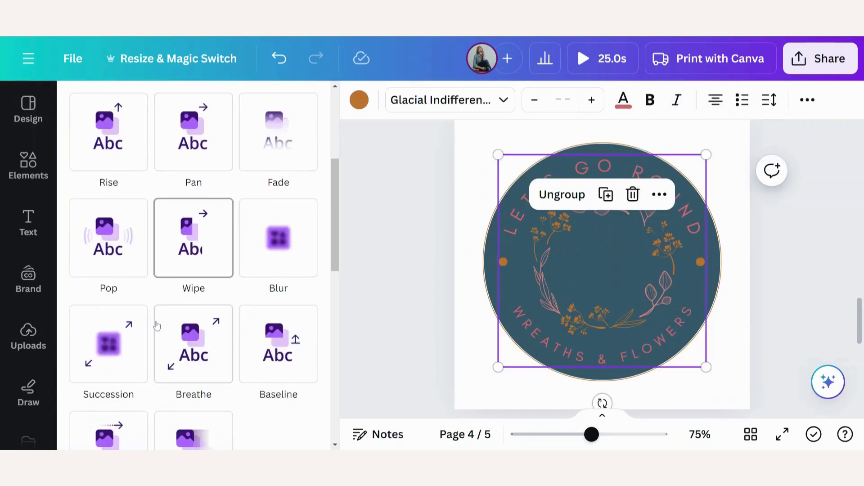
scroll(157, 325, down, 1)
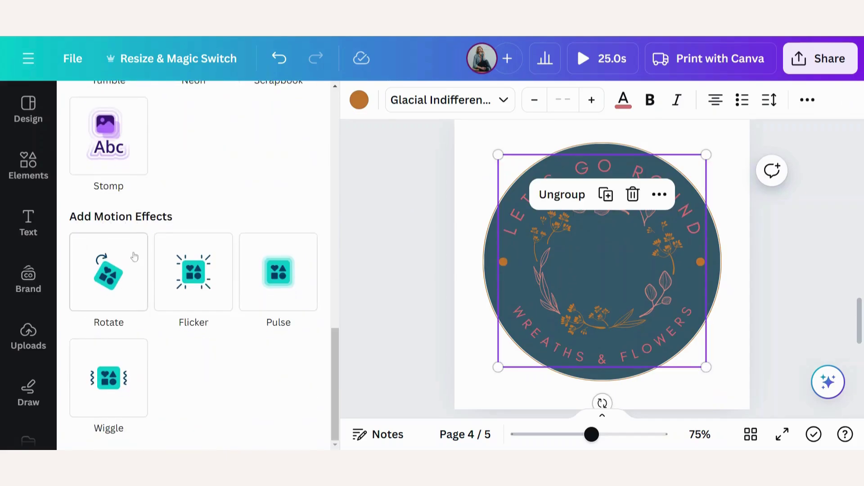
click(114, 286)
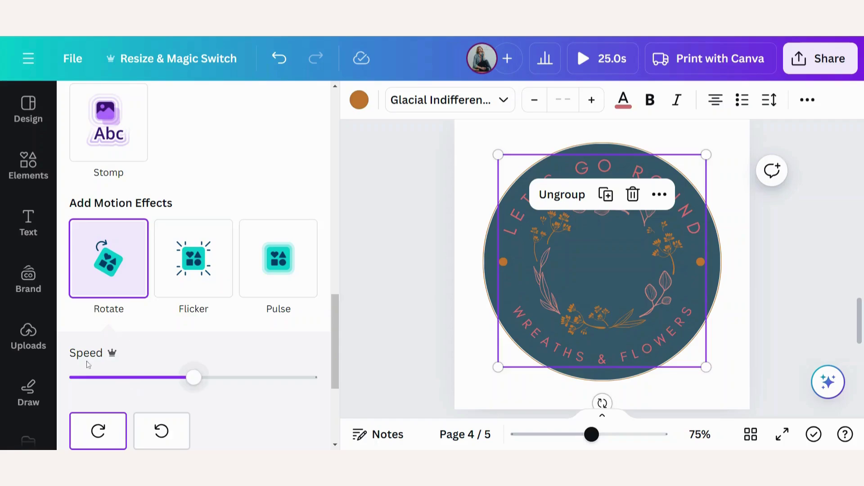
drag(193, 377, 99, 380)
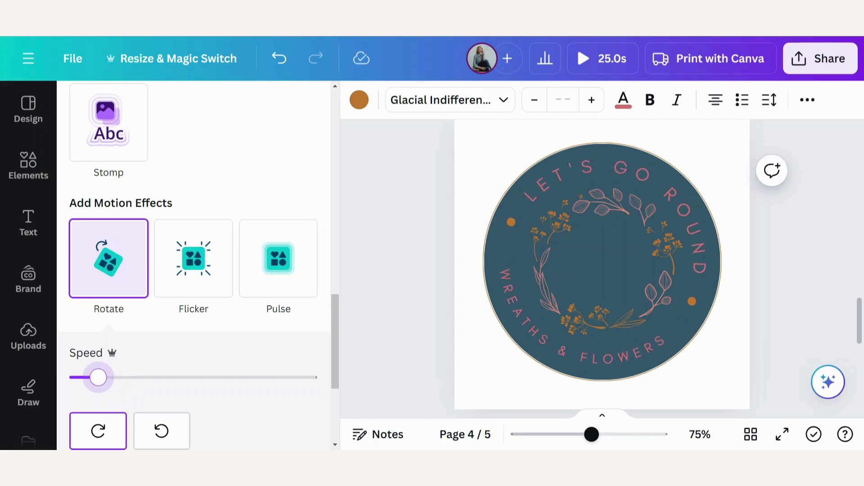
drag(98, 378, 188, 382)
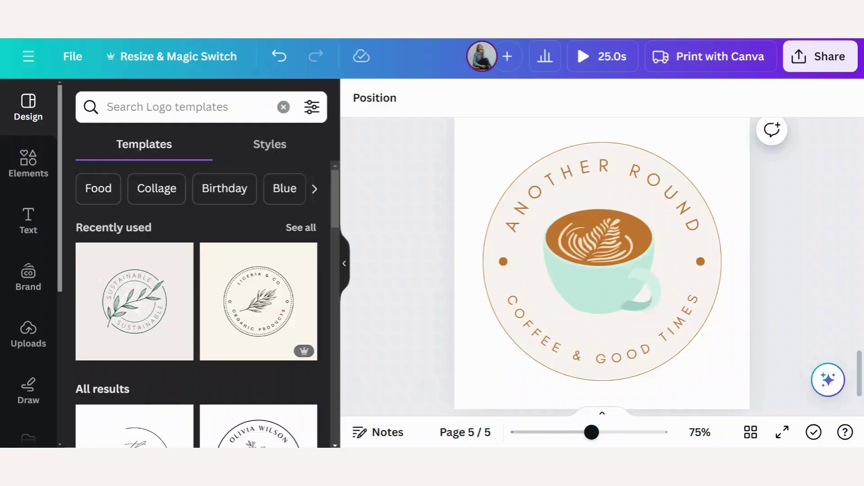
Give page 5's curved COFFEE & GOOD TIMES text the Typewriter animation from Writing.
scroll(522, 162, up, 5)
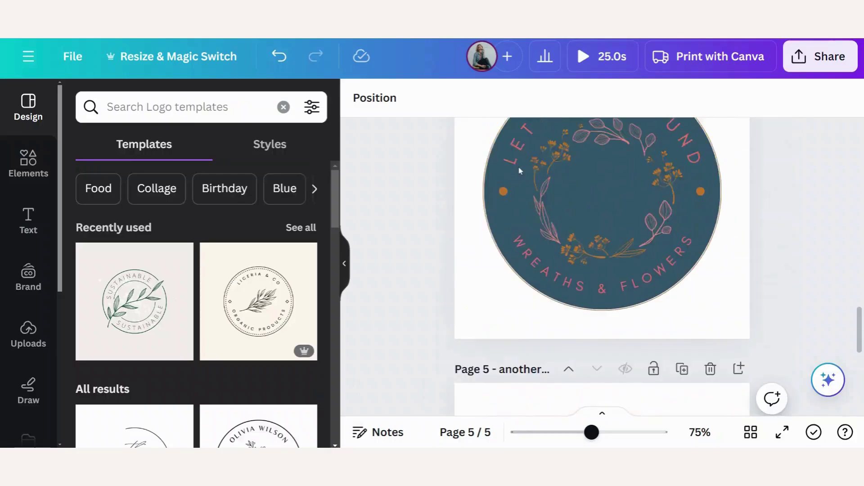
scroll(519, 169, down, 5)
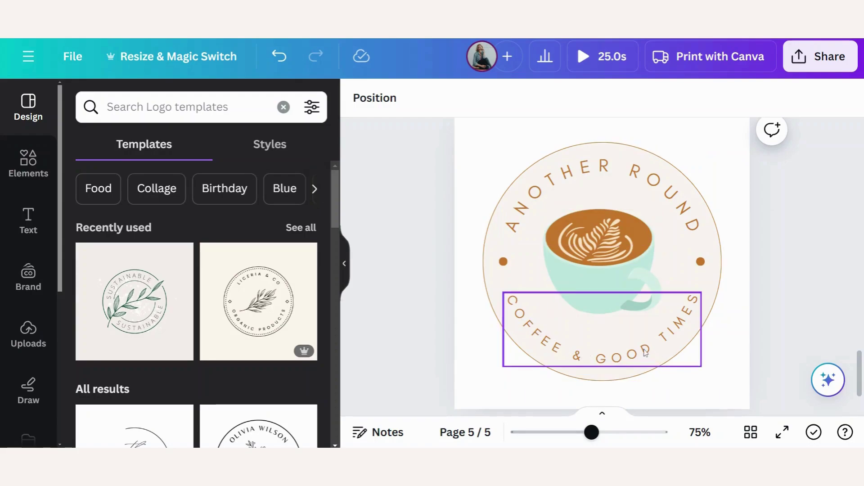
click(646, 353)
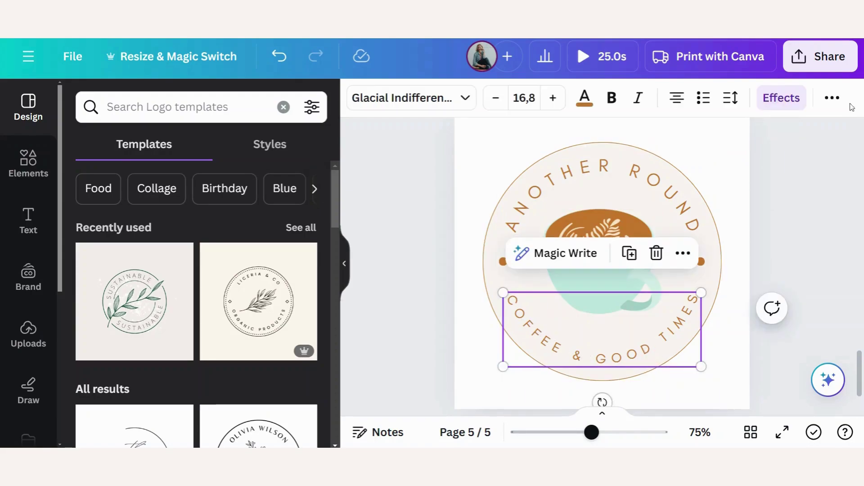
click(832, 98)
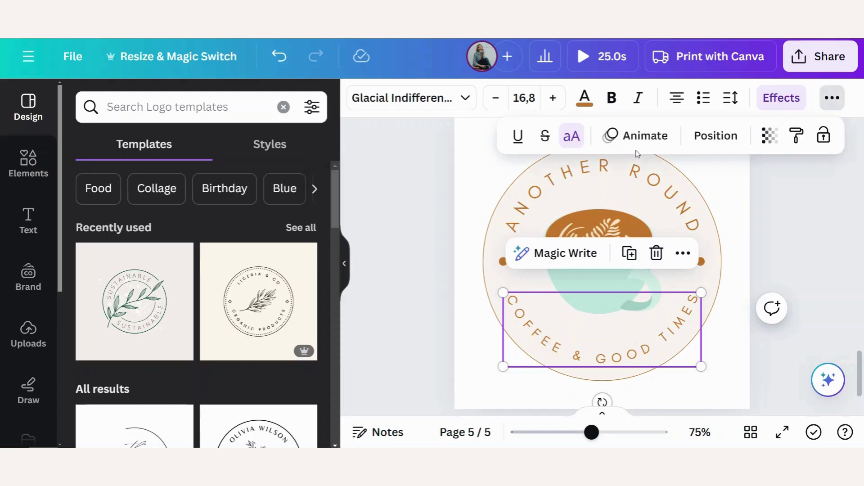
click(639, 135)
scroll(190, 291, down, 10)
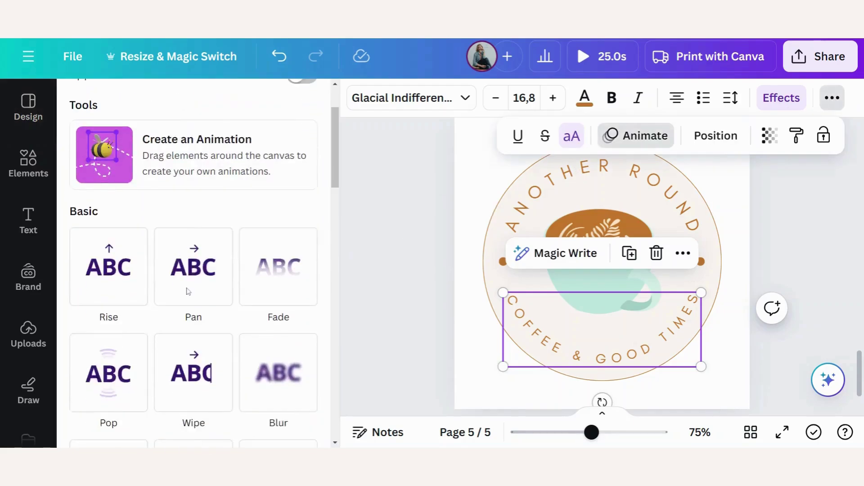
scroll(189, 291, down, 3)
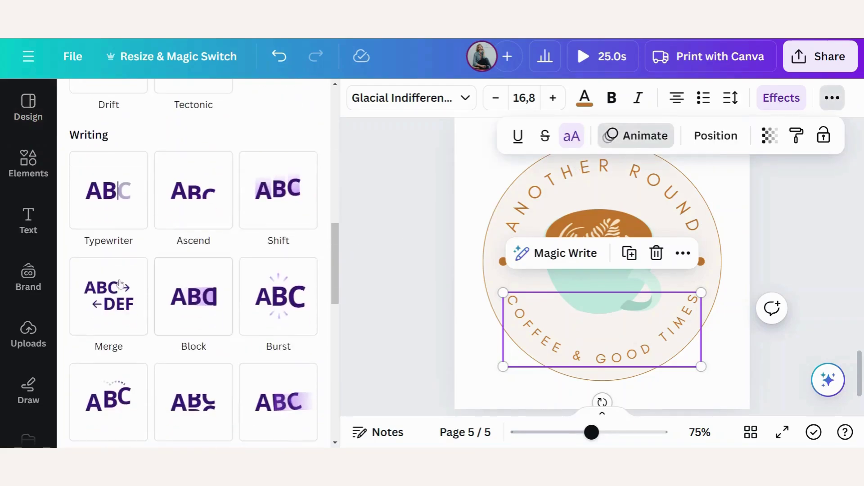
click(114, 201)
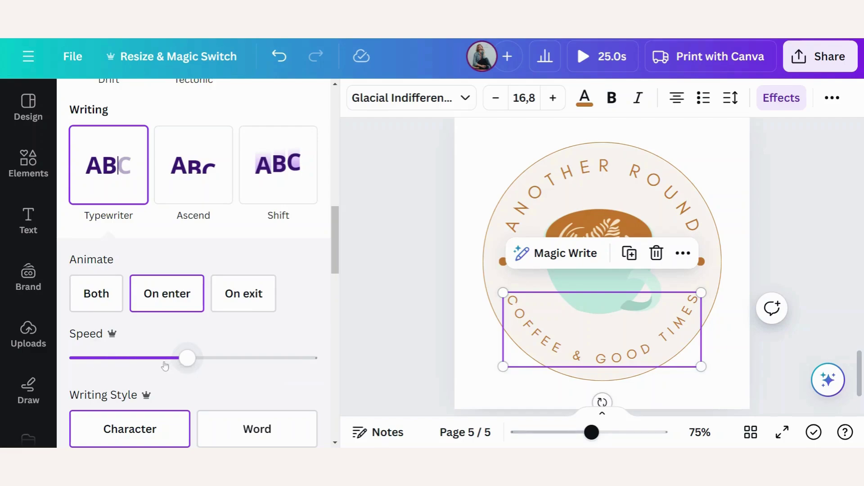
scroll(256, 358, down, 3)
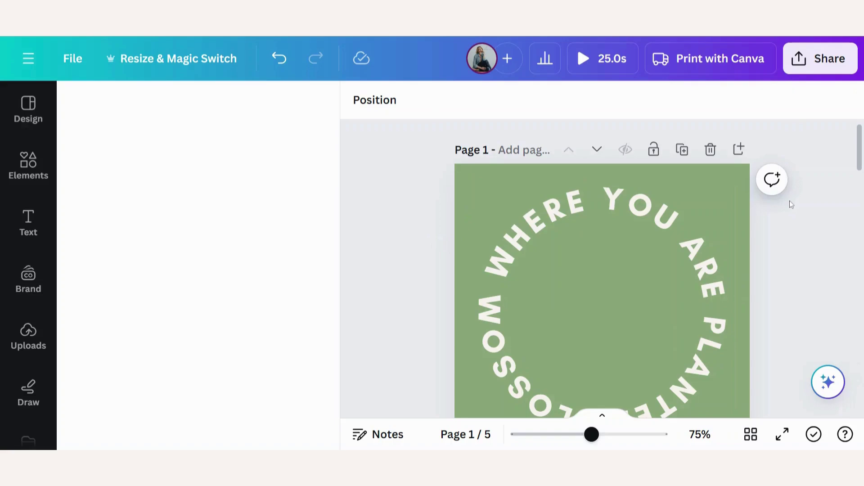
Open page 1's Download file-type list, close it without exporting, and move to page 2.
scroll(792, 204, down, 1)
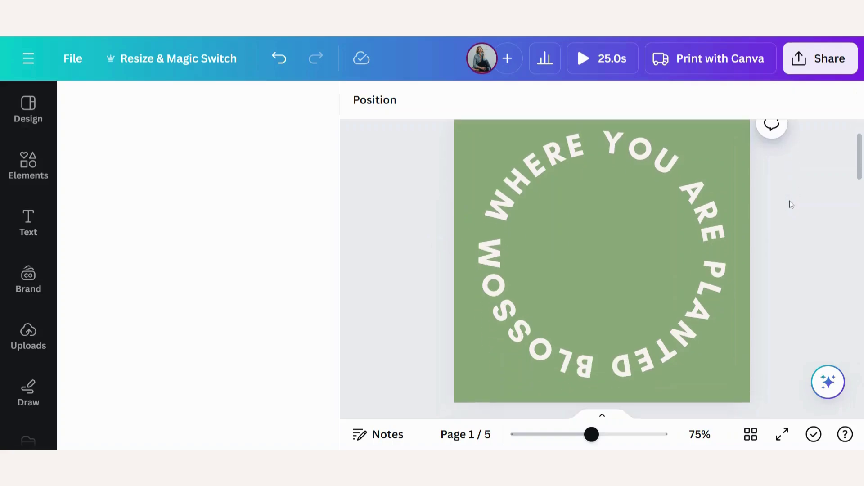
scroll(629, 302, up, 1)
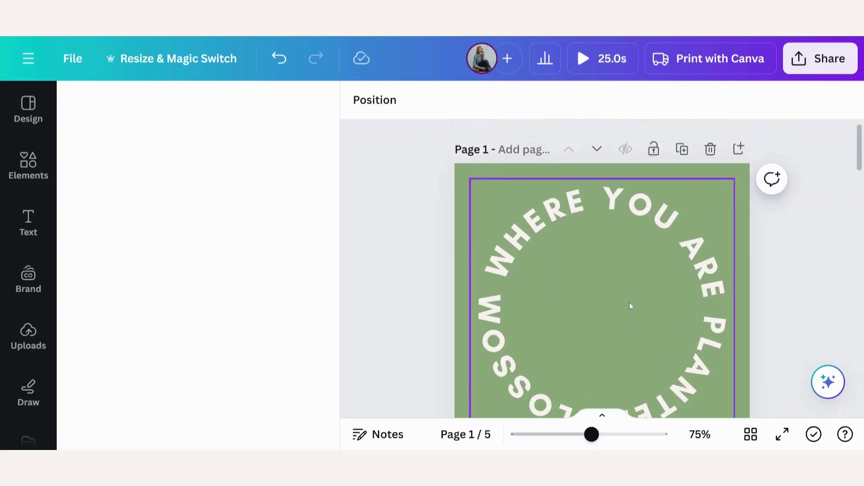
click(828, 72)
scroll(656, 311, down, 3)
click(656, 311)
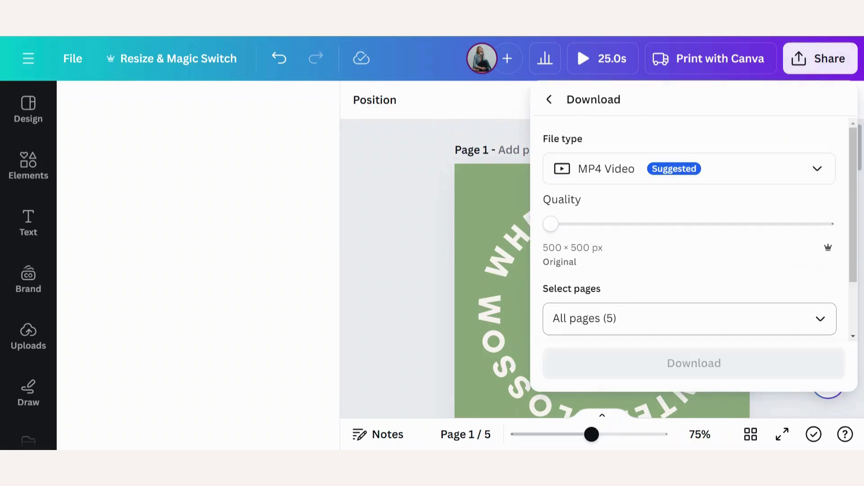
click(719, 179)
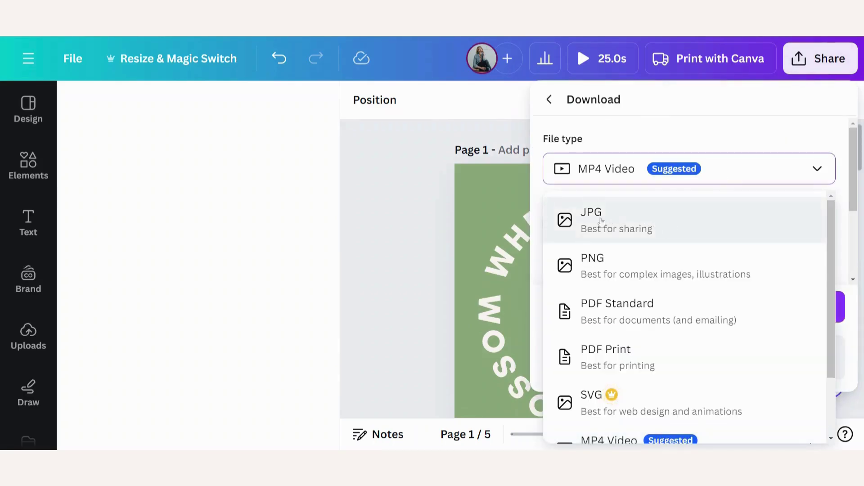
click(471, 221)
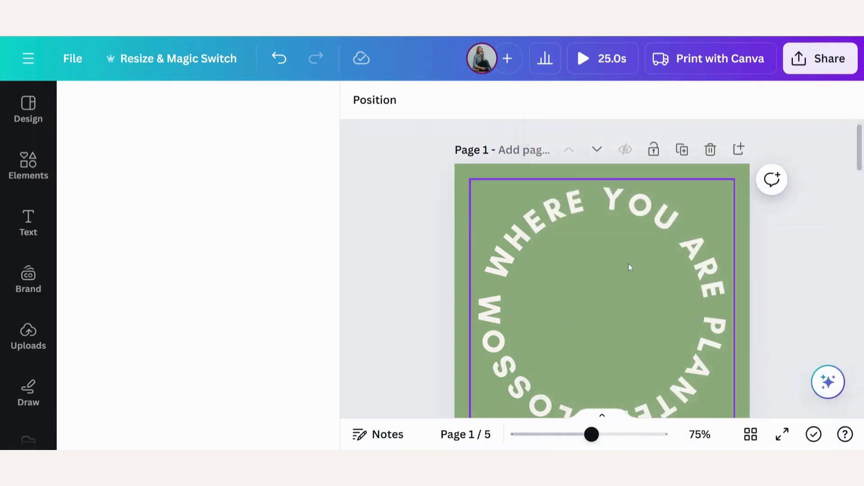
scroll(629, 266, down, 8)
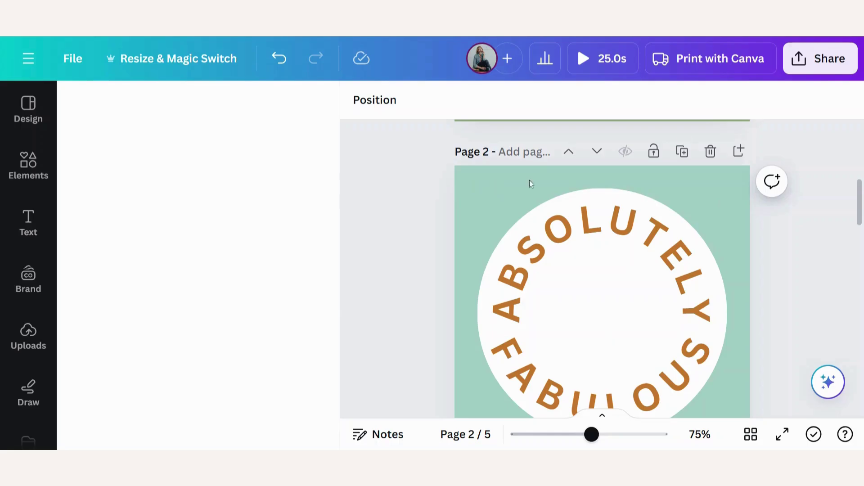
Set the ABSOLUTELY FABULOUS download to PNG with Transparent background ticked.
click(820, 60)
scroll(720, 244, down, 5)
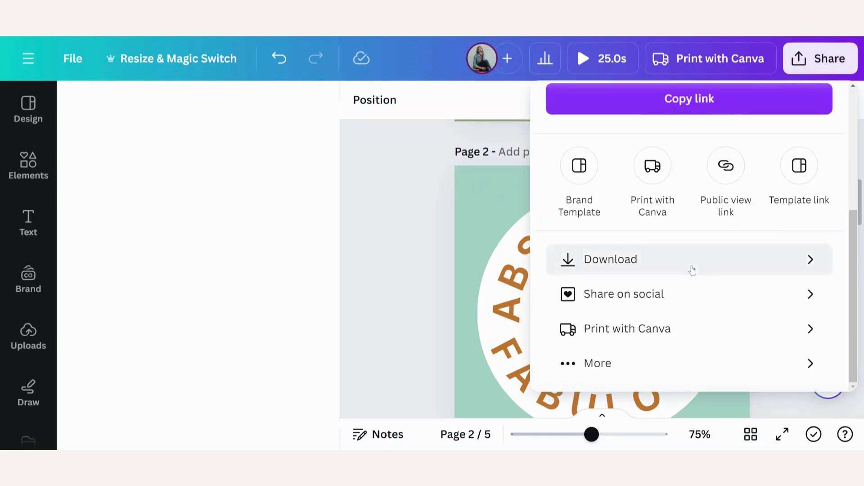
click(687, 265)
click(737, 173)
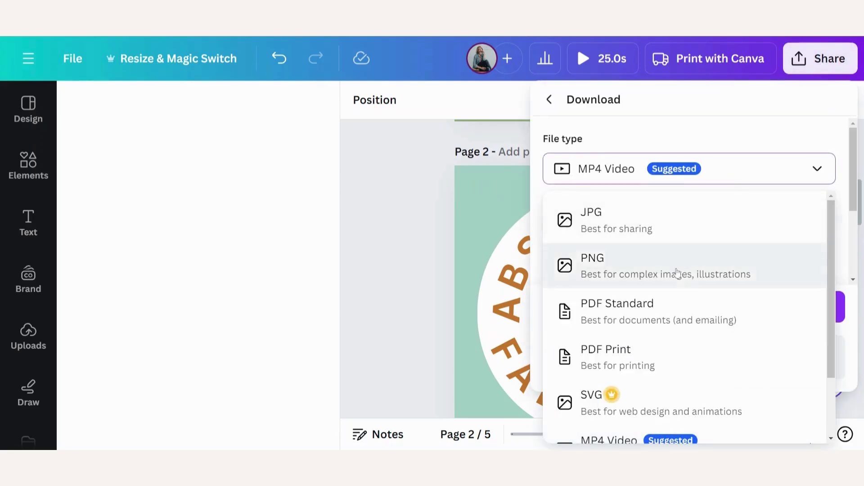
click(703, 261)
scroll(703, 244, down, 3)
click(553, 175)
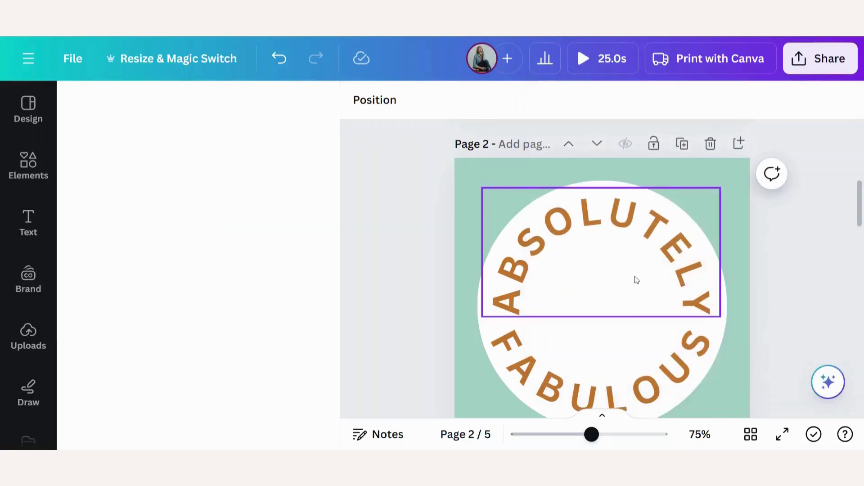
On page 4's LET'S GO ROUND wreath badge, set the download file type to GIF.
scroll(637, 280, down, 10)
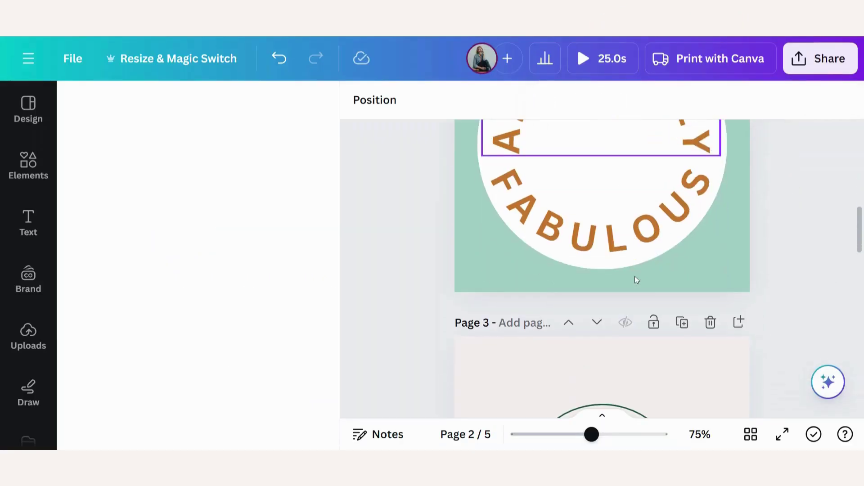
scroll(636, 280, down, 3)
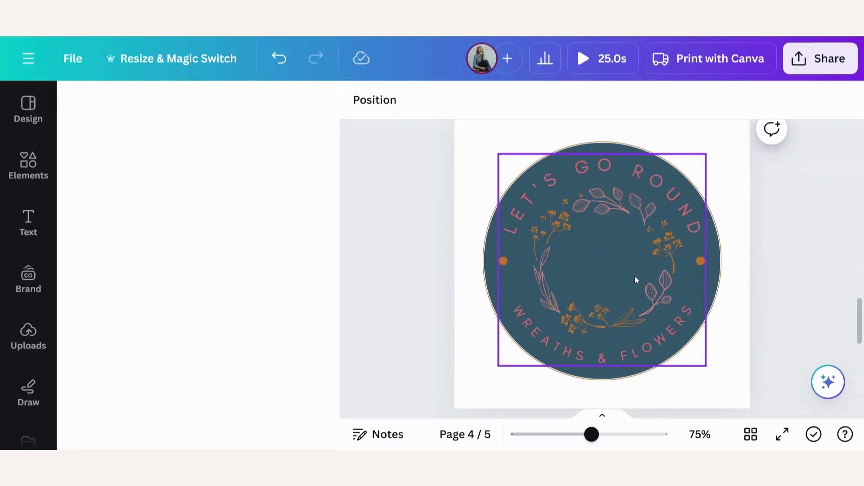
scroll(631, 257, up, 2)
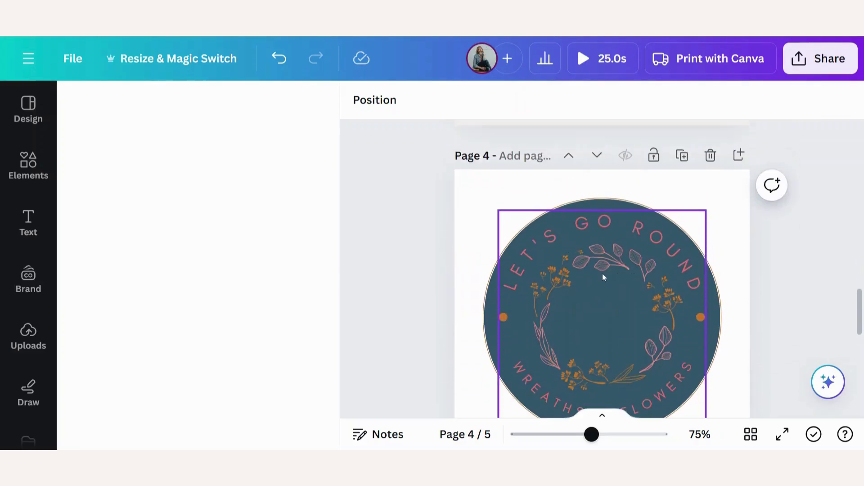
click(826, 66)
scroll(729, 218, down, 5)
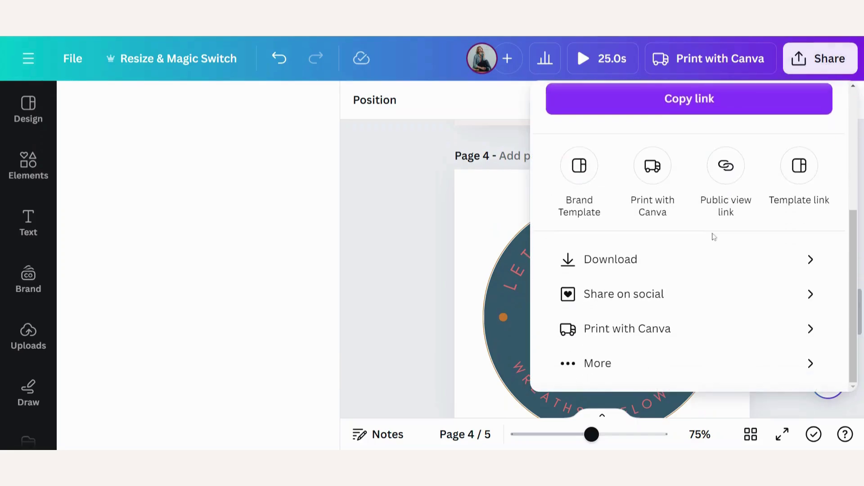
click(701, 263)
click(733, 168)
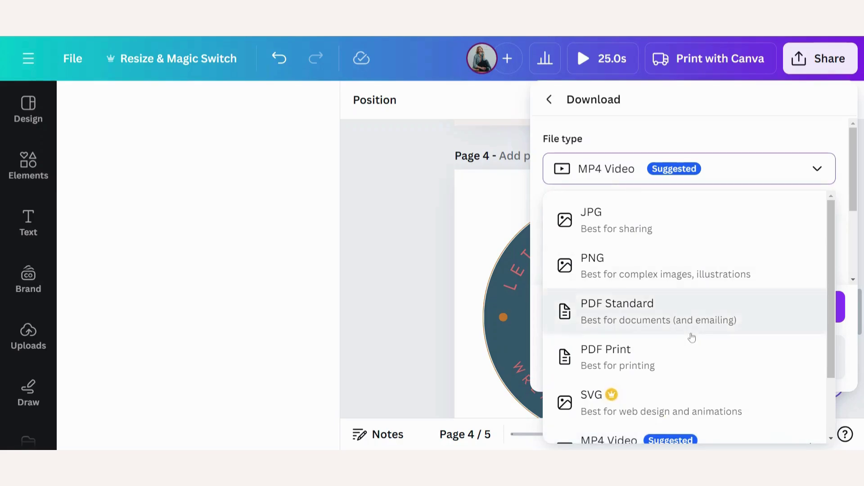
scroll(691, 338, down, 2)
click(642, 418)
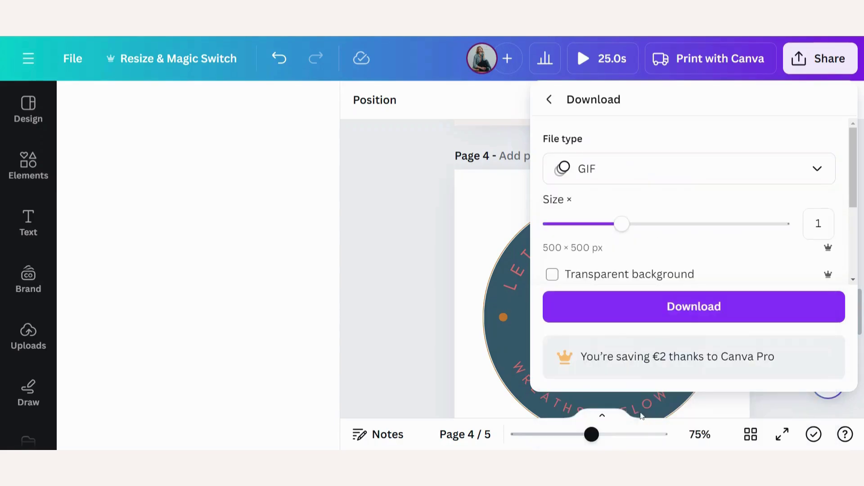
Restrict the export to Page 4 only and download it as a GIF.
scroll(702, 201, down, 3)
click(820, 221)
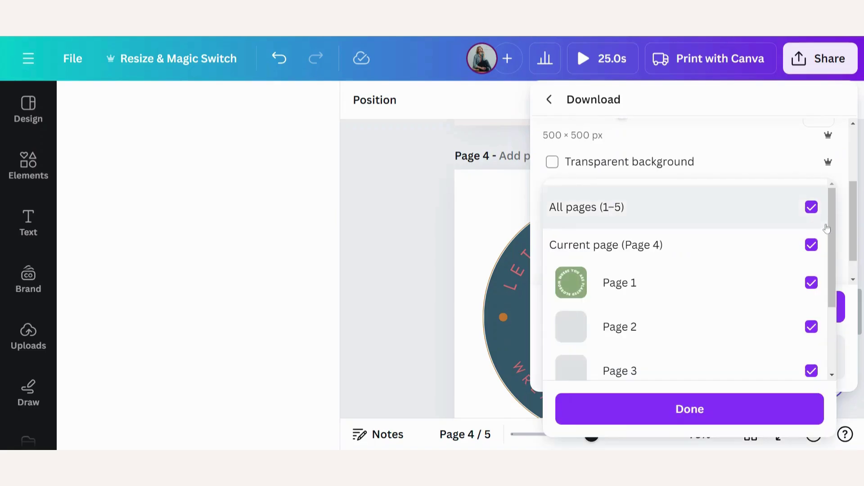
click(812, 208)
scroll(764, 235, down, 3)
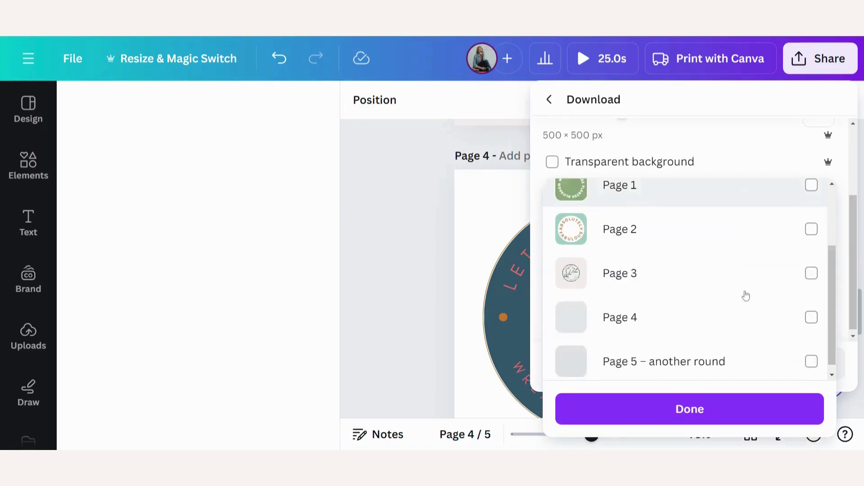
click(812, 310)
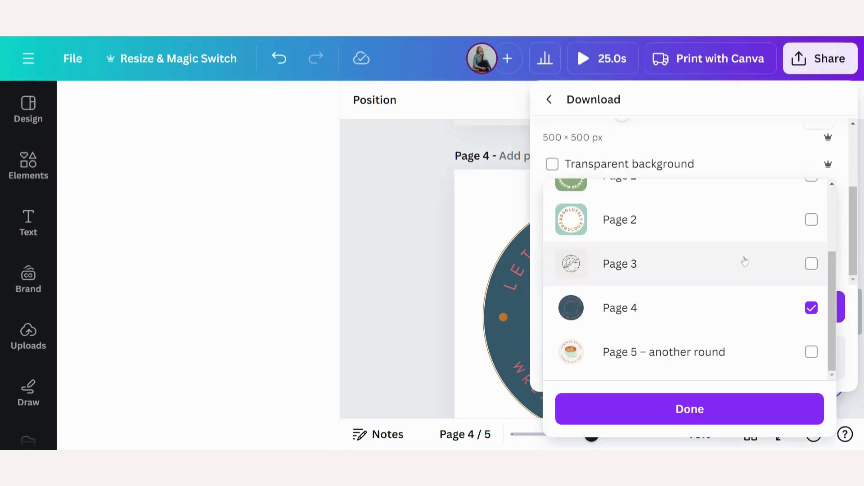
click(692, 422)
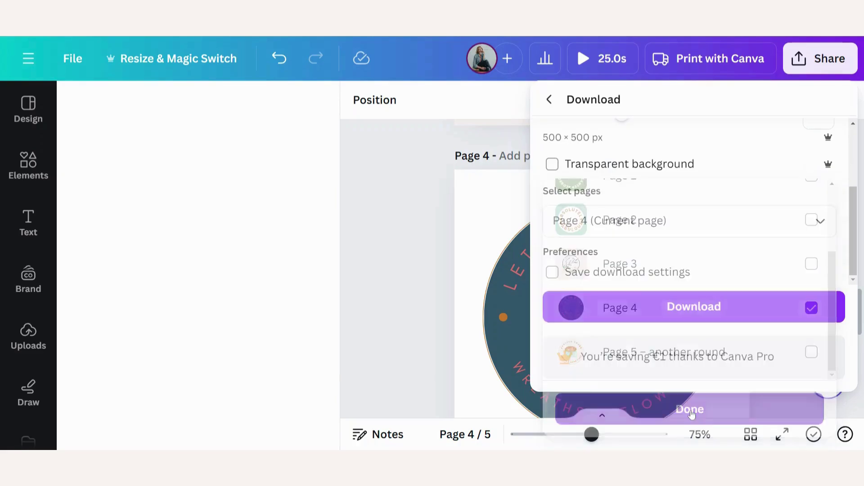
click(696, 313)
scroll(726, 323, down, 8)
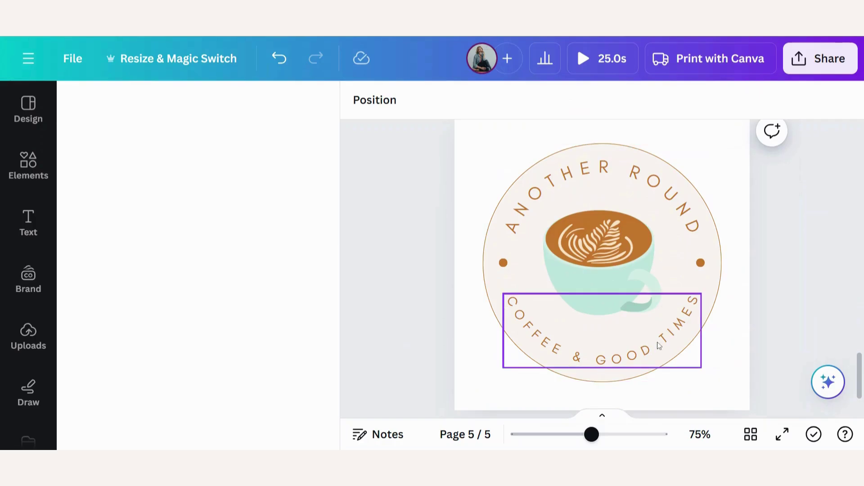
On page 5's ANOTHER ROUND coffee badge, set the download file type to GIF.
scroll(659, 346, up, 2)
scroll(631, 288, down, 2)
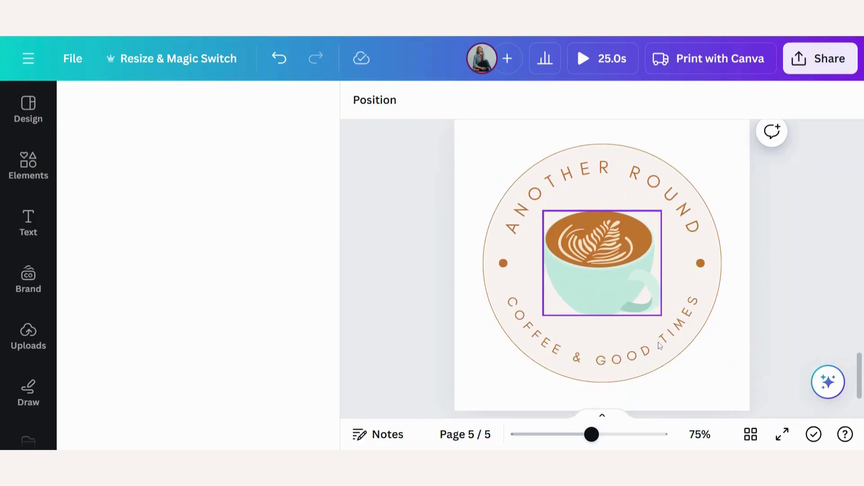
click(818, 61)
scroll(671, 308, down, 3)
click(668, 308)
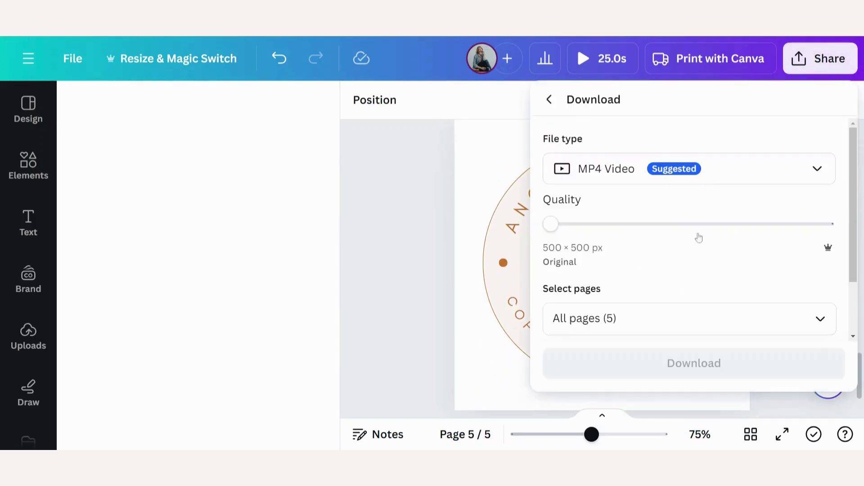
click(698, 169)
scroll(679, 303, down, 2)
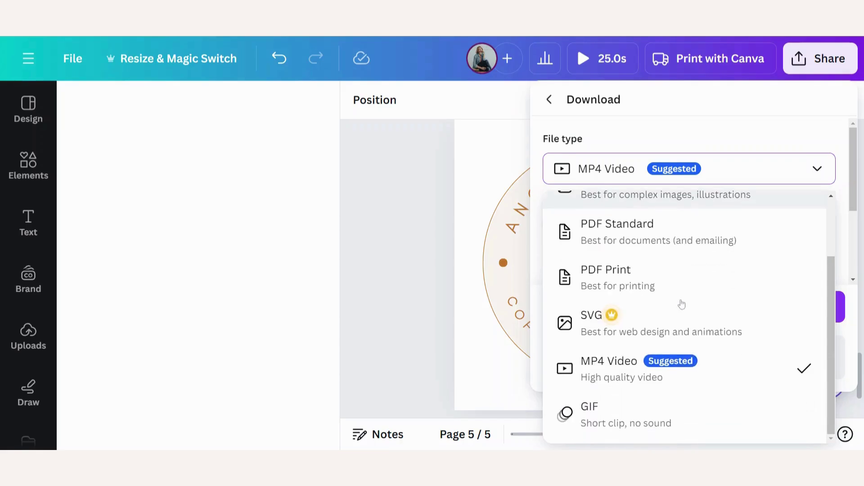
click(632, 423)
Restrict the export to Page 5 only and download it as a GIF.
scroll(696, 201, down, 3)
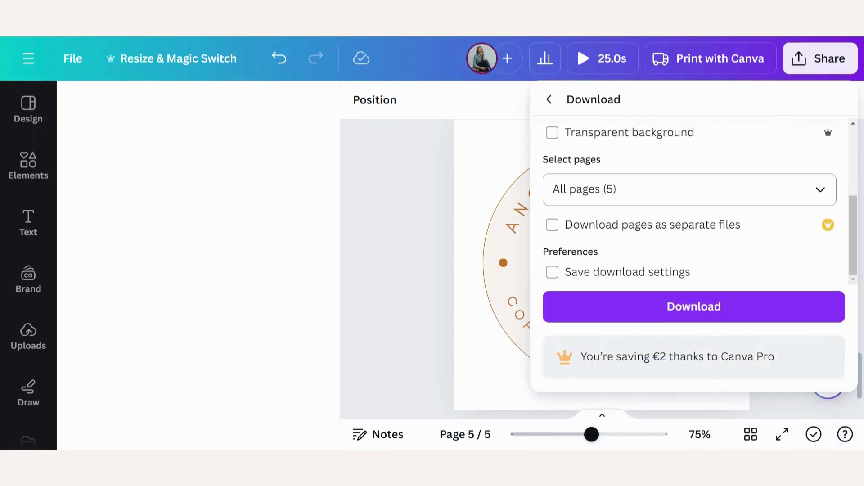
click(827, 182)
click(810, 208)
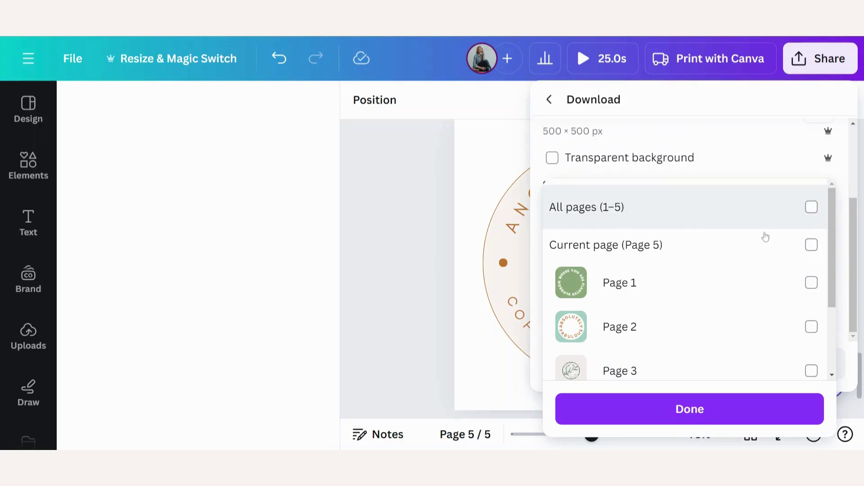
scroll(699, 280, down, 3)
click(816, 360)
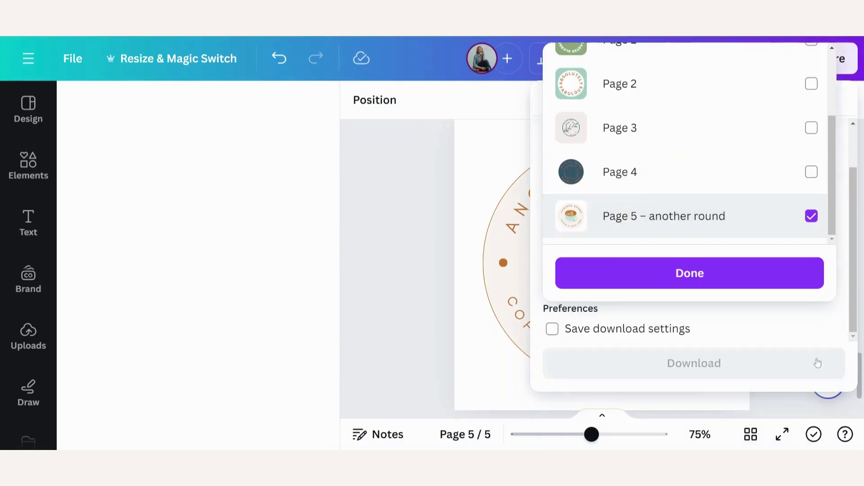
click(672, 409)
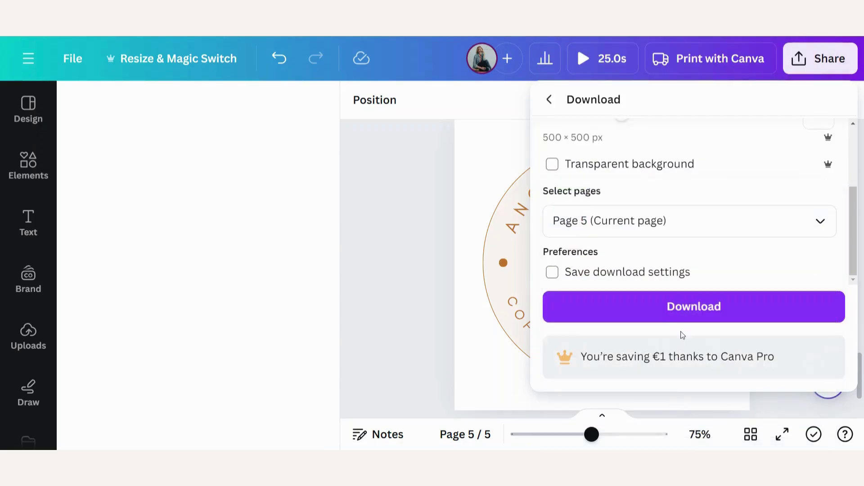